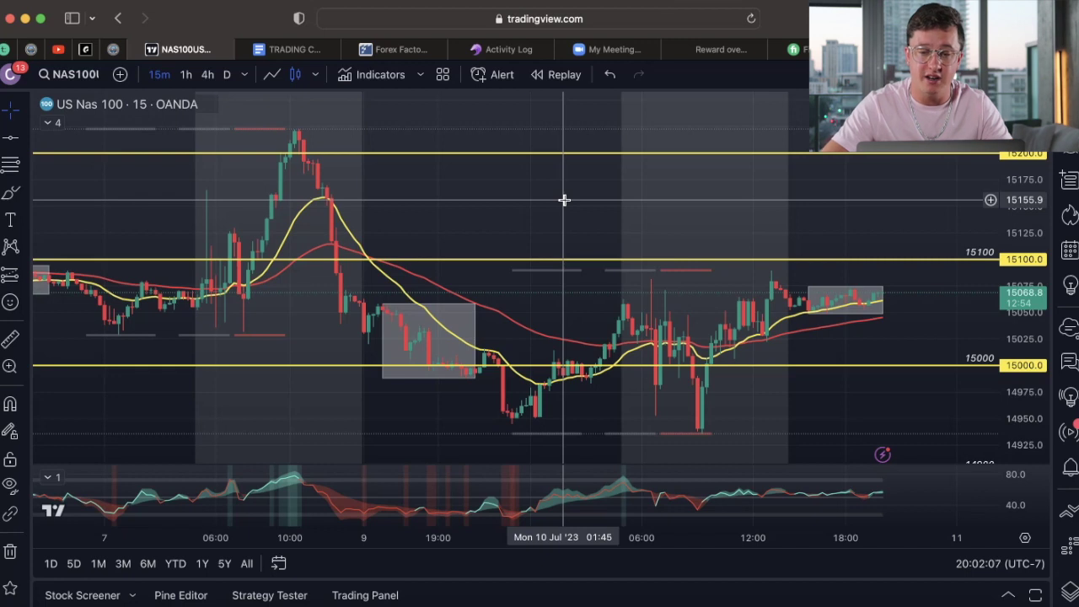
# Zoom in on the time axis and pan toward the latest bars so the 7th–10th sessions fill the chart
pyautogui.click(154, 77)
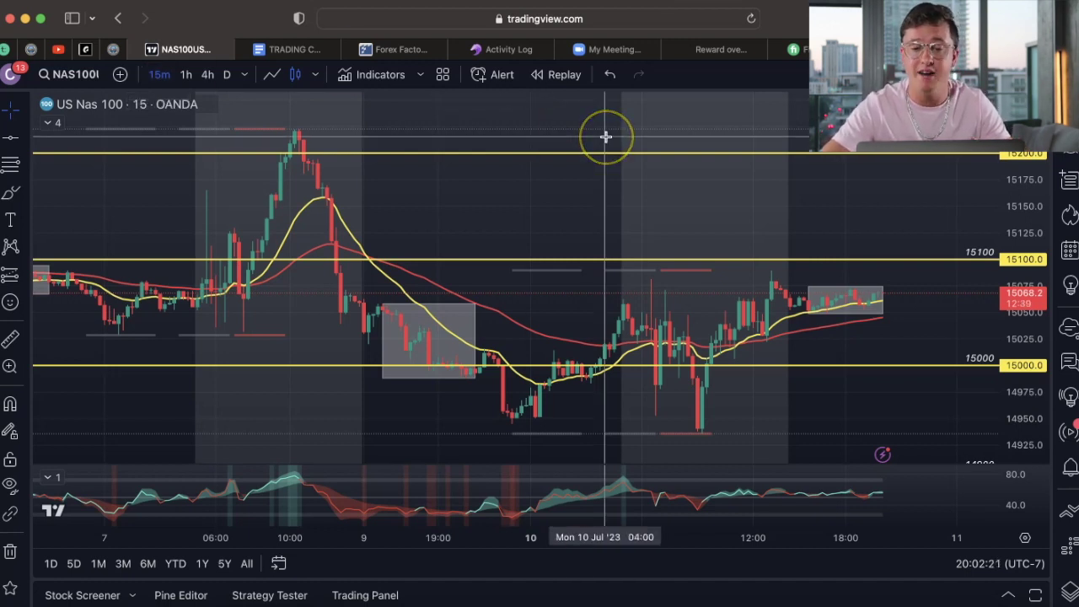
pyautogui.scroll(2, 606, 137)
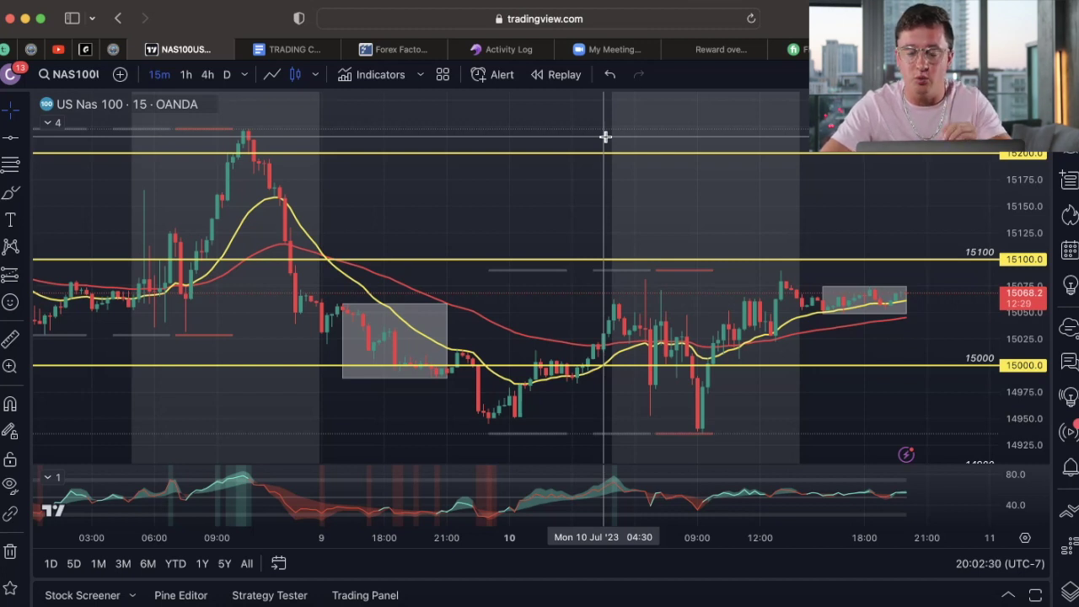
pyautogui.hscroll(3, 605, 137)
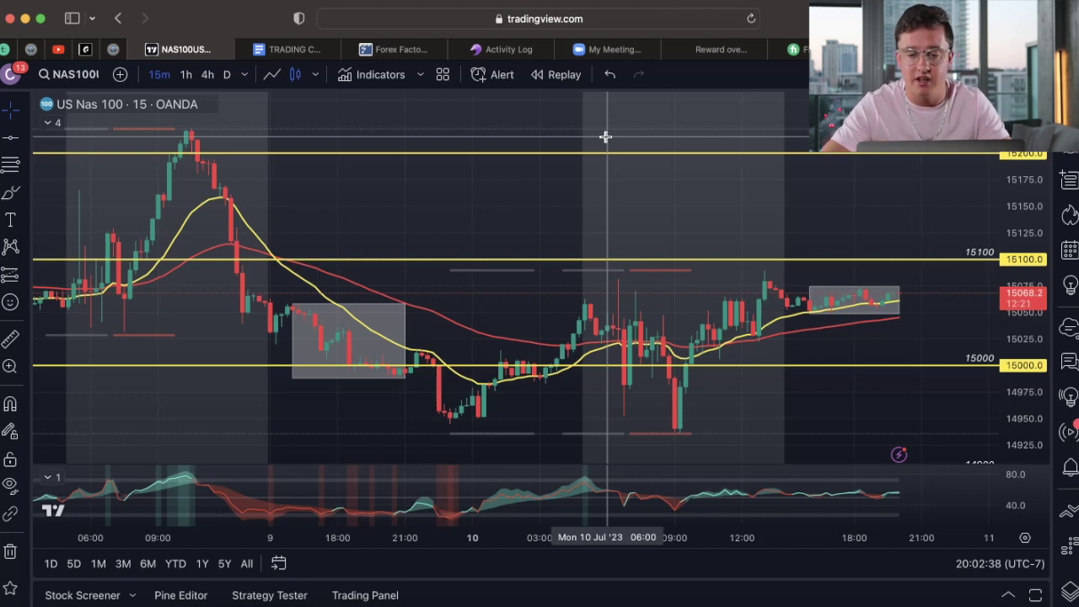
pyautogui.click(622, 256)
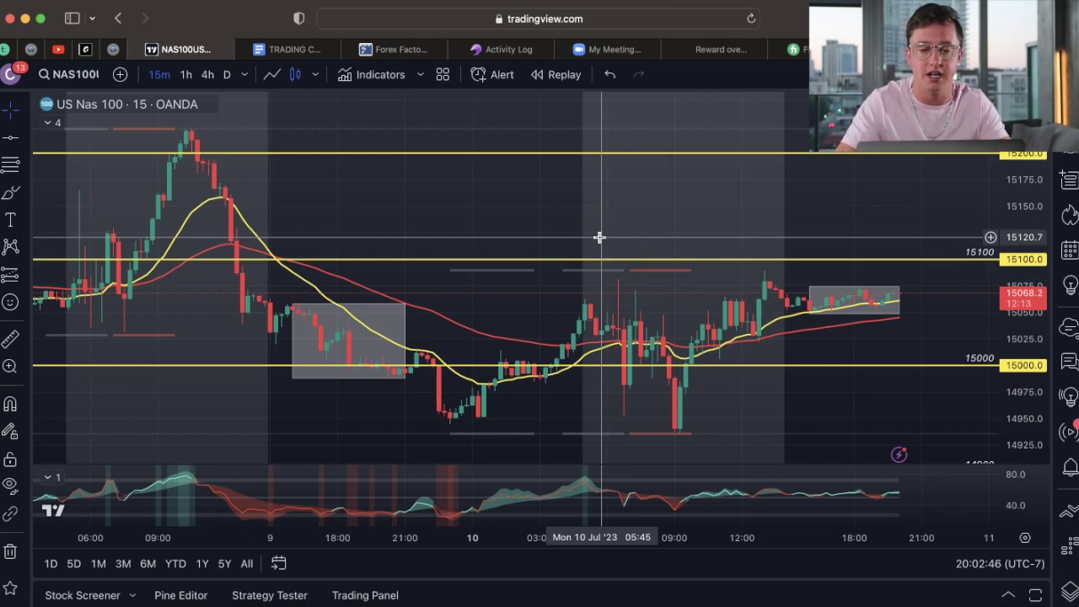
pyautogui.click(614, 333)
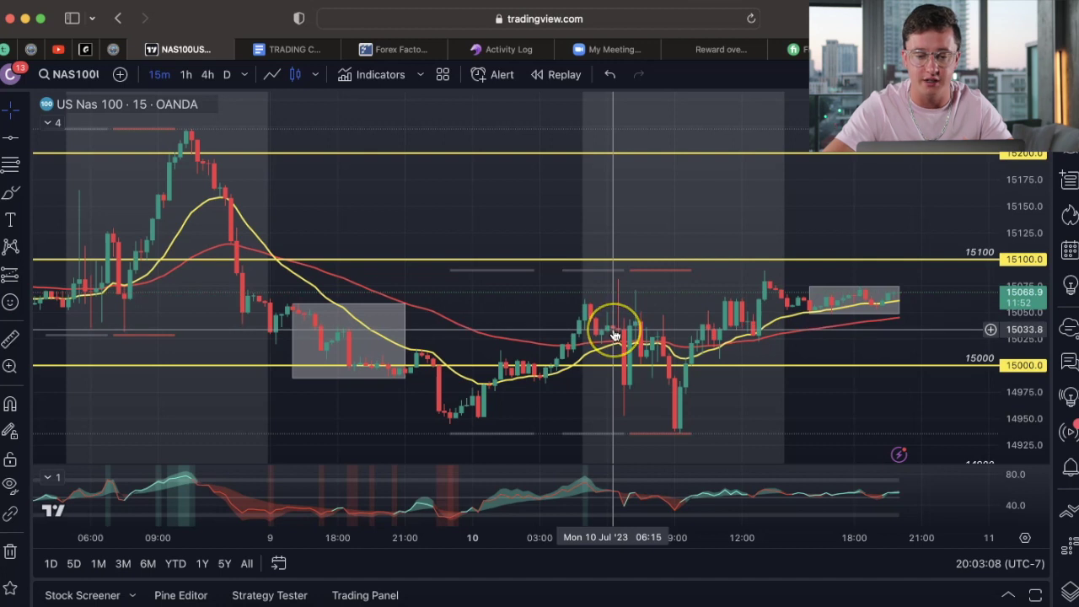
pyautogui.click(1037, 331)
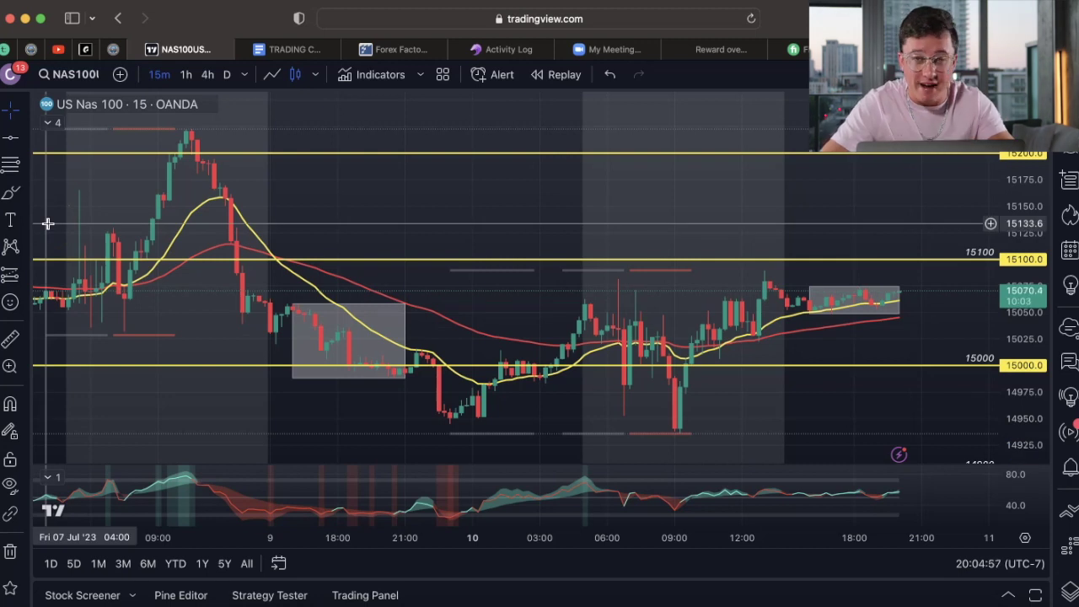
# Write a text note 'Download the app CNBC' listing -MSFT, -UNH, -GS, -AAPL, -AMZN, -META
pyautogui.click(24, 217)
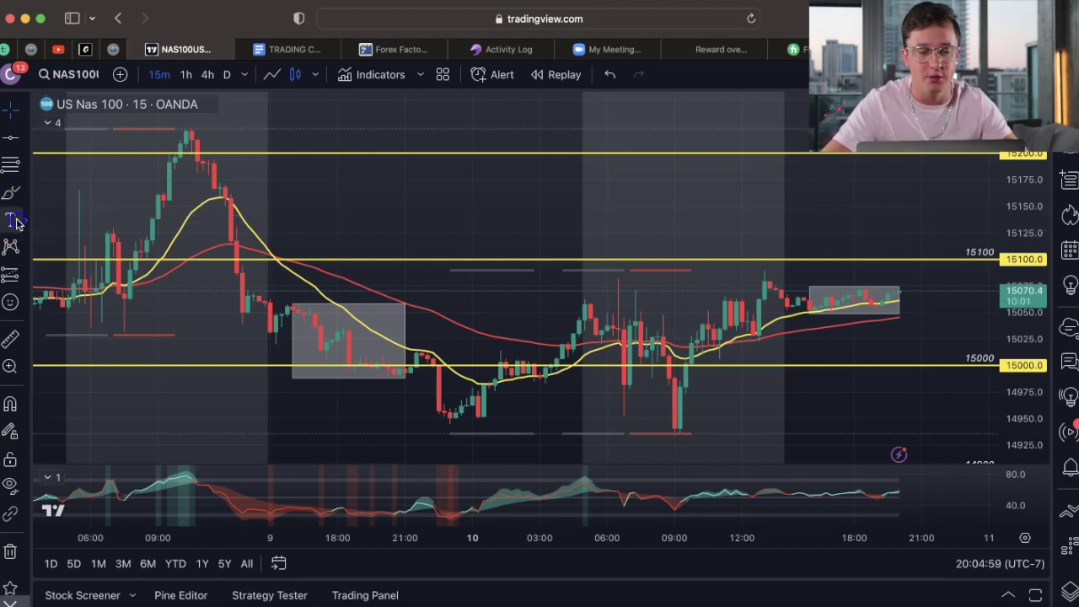
pyautogui.click(551, 195)
pyautogui.write('D')
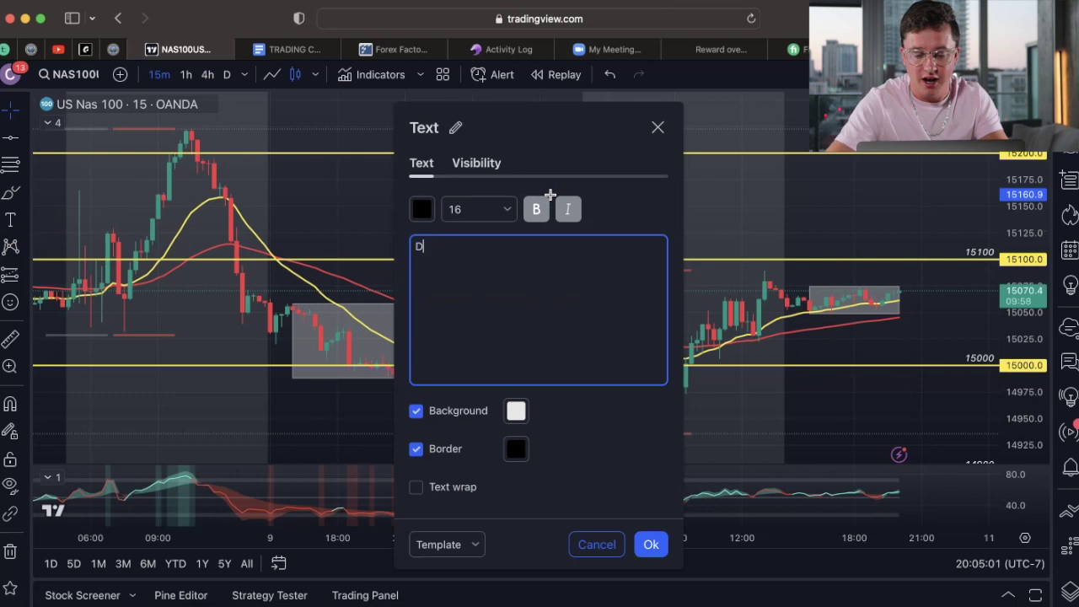
pyautogui.write('ownload the ap')
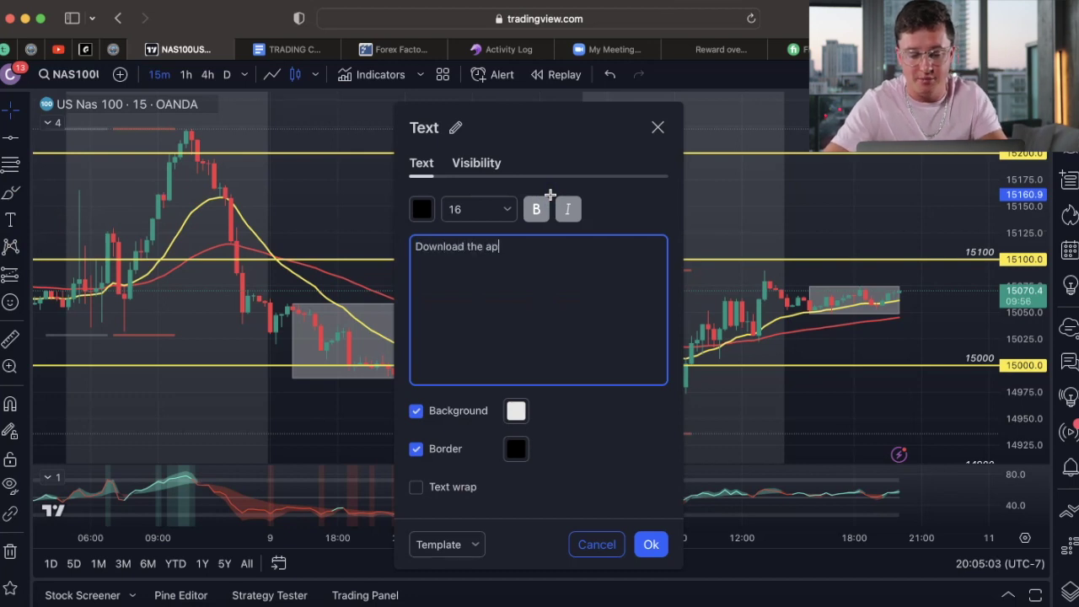
pyautogui.write('p CNBC')
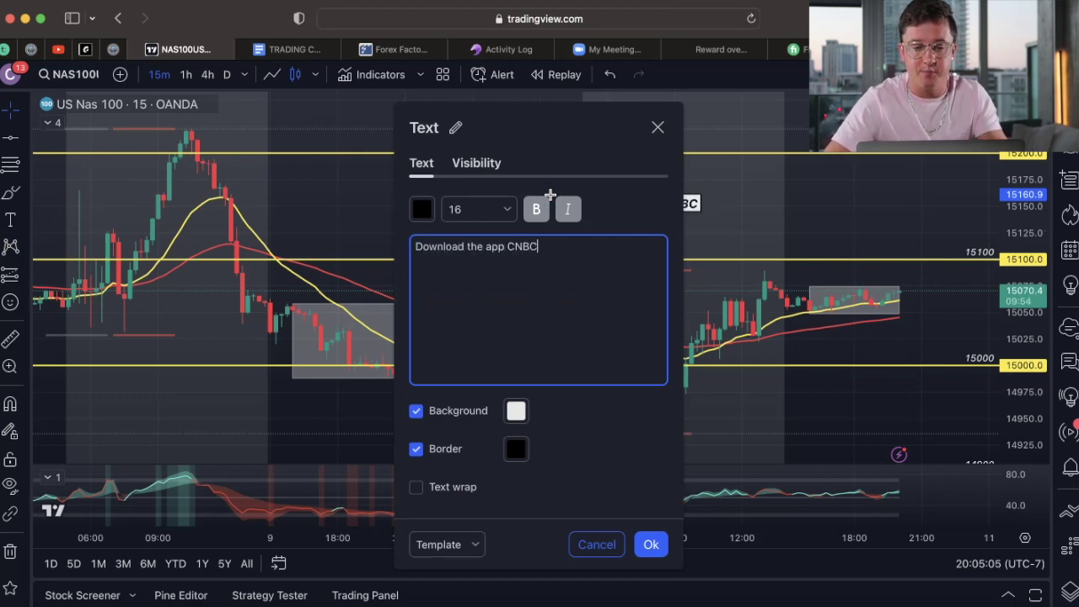
pyautogui.press('Return')
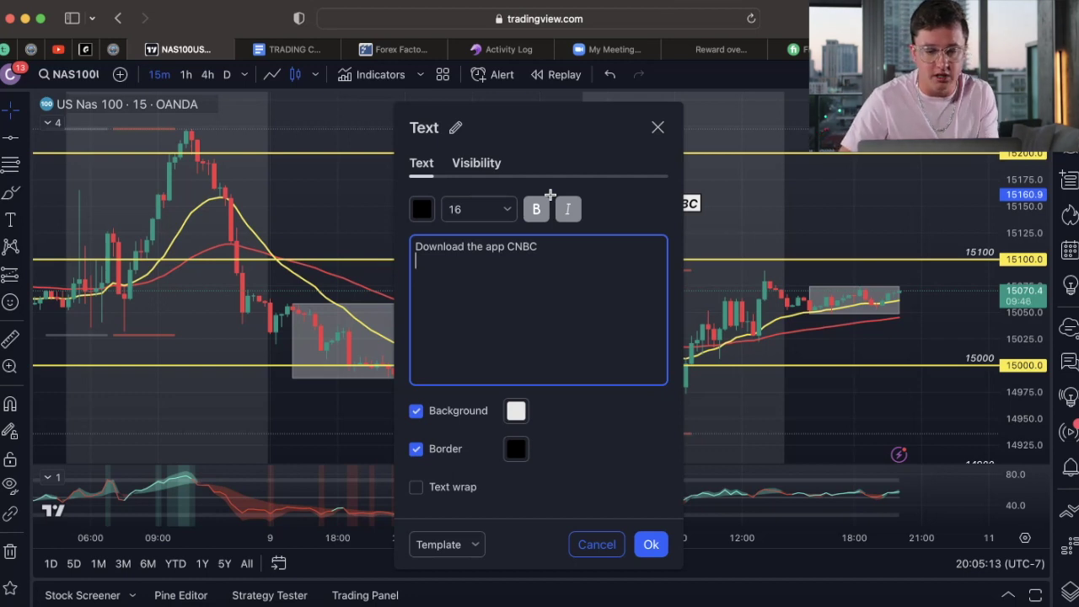
pyautogui.write('-')
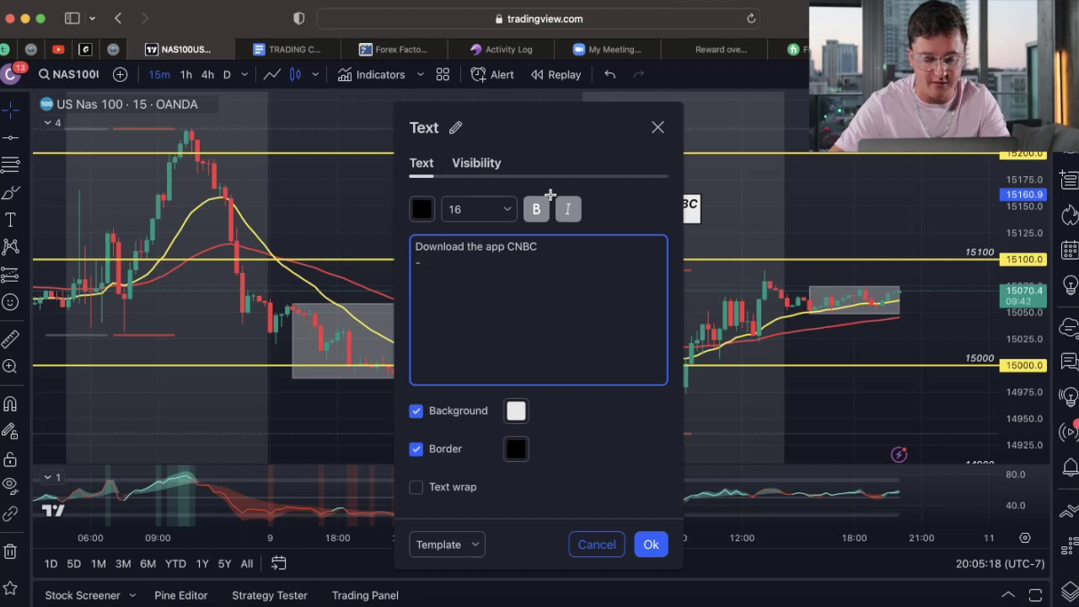
pyautogui.write('MSFT ')
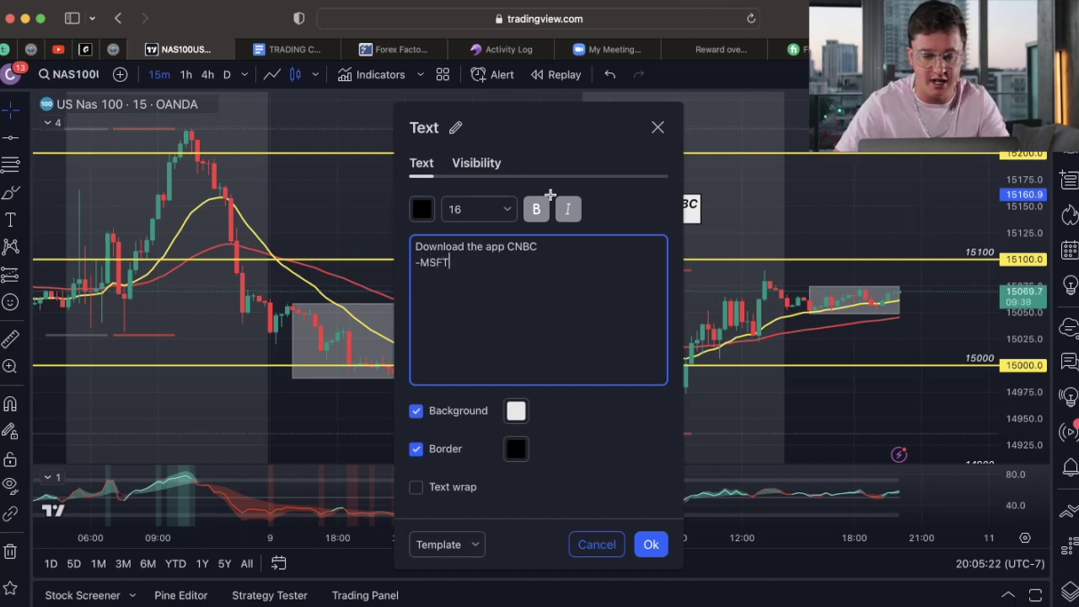
pyautogui.write('-U')
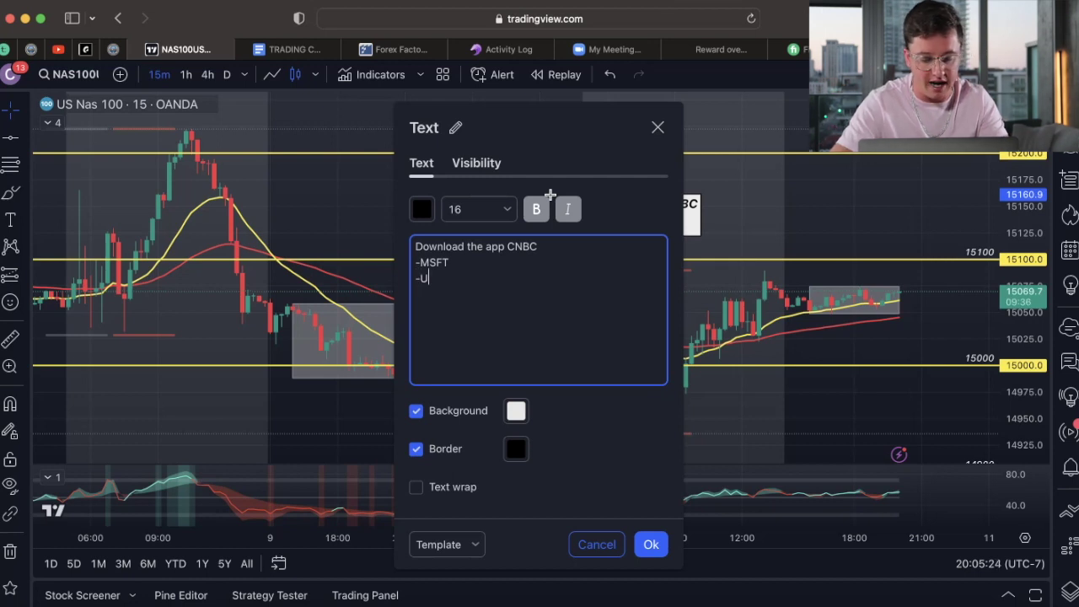
pyautogui.write('H')
pyautogui.press('BackSpace')
pyautogui.write('NH ')
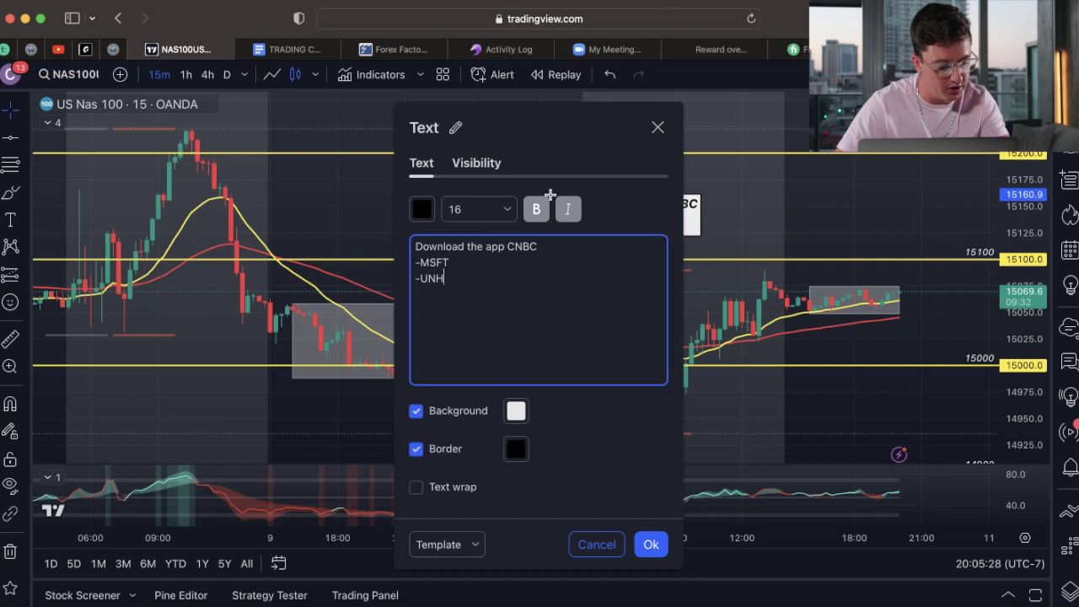
pyautogui.write('-')
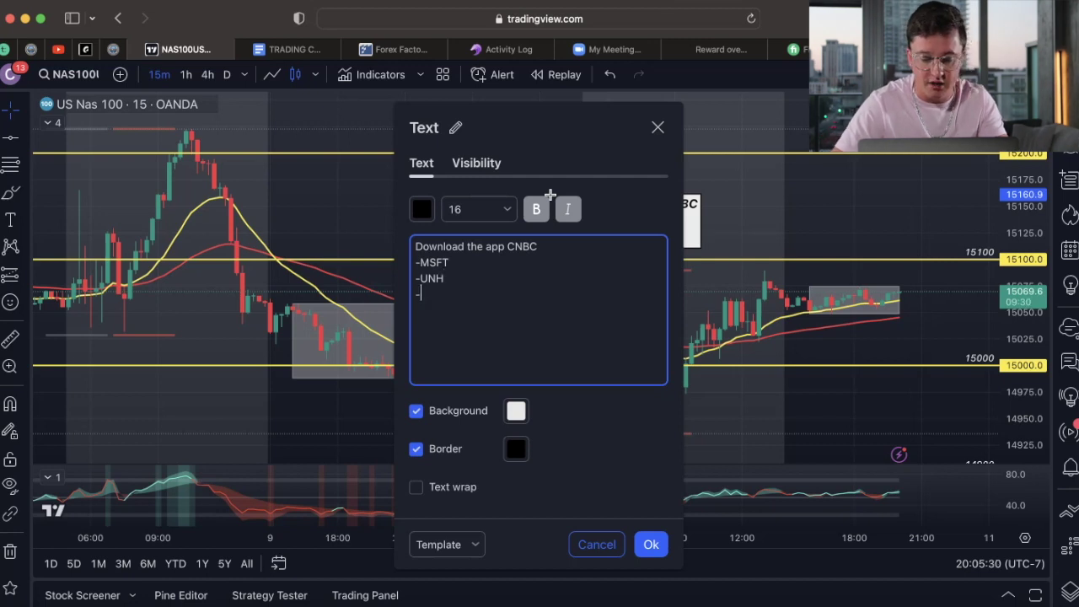
pyautogui.write('GS -AAPL')
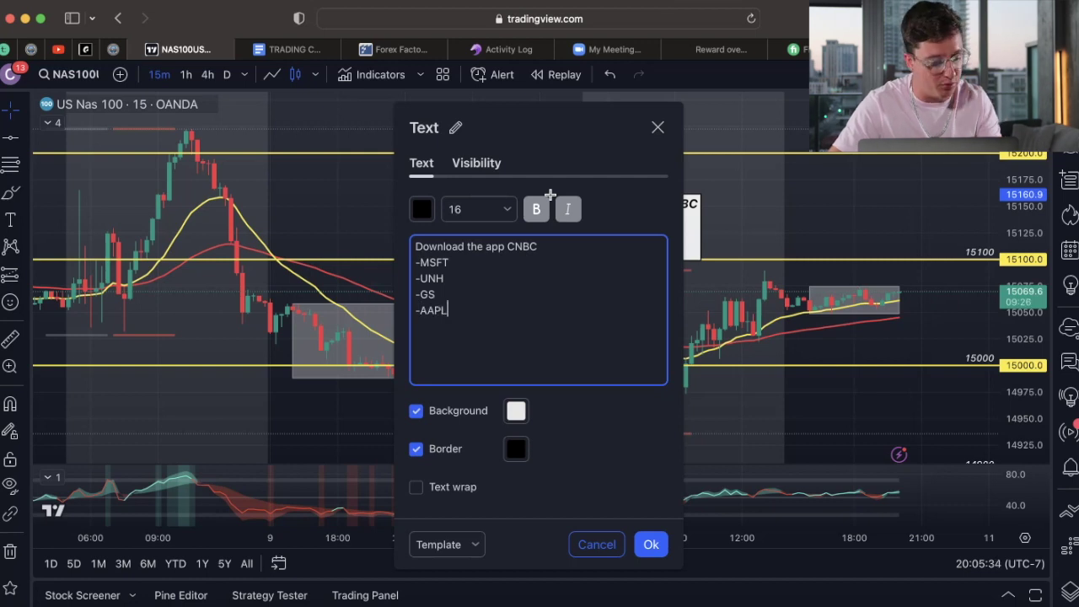
pyautogui.press('Return')
pyautogui.write('-')
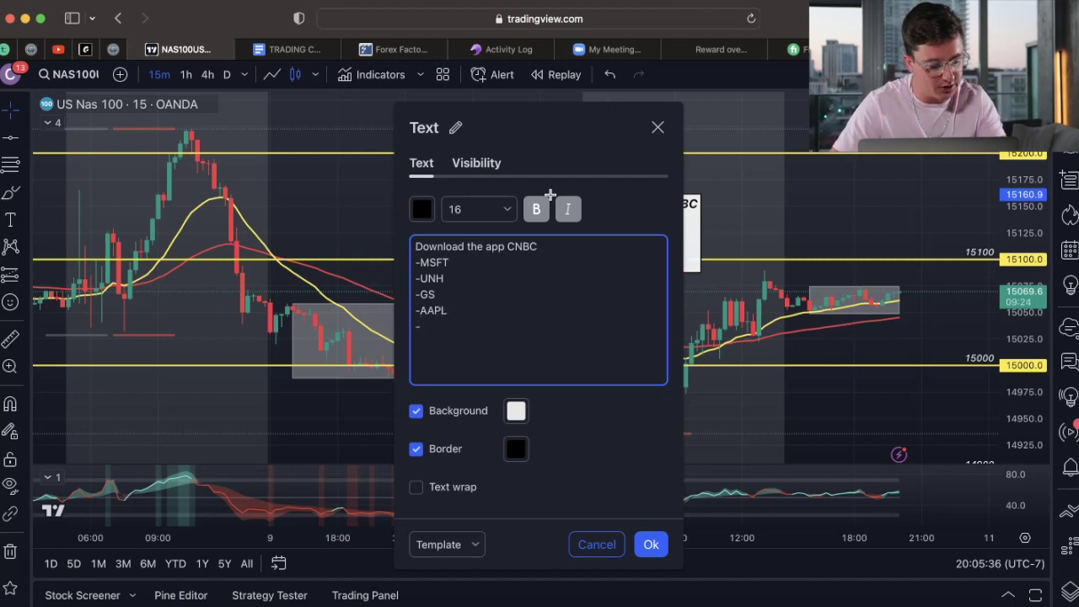
pyautogui.write('AMZN ')
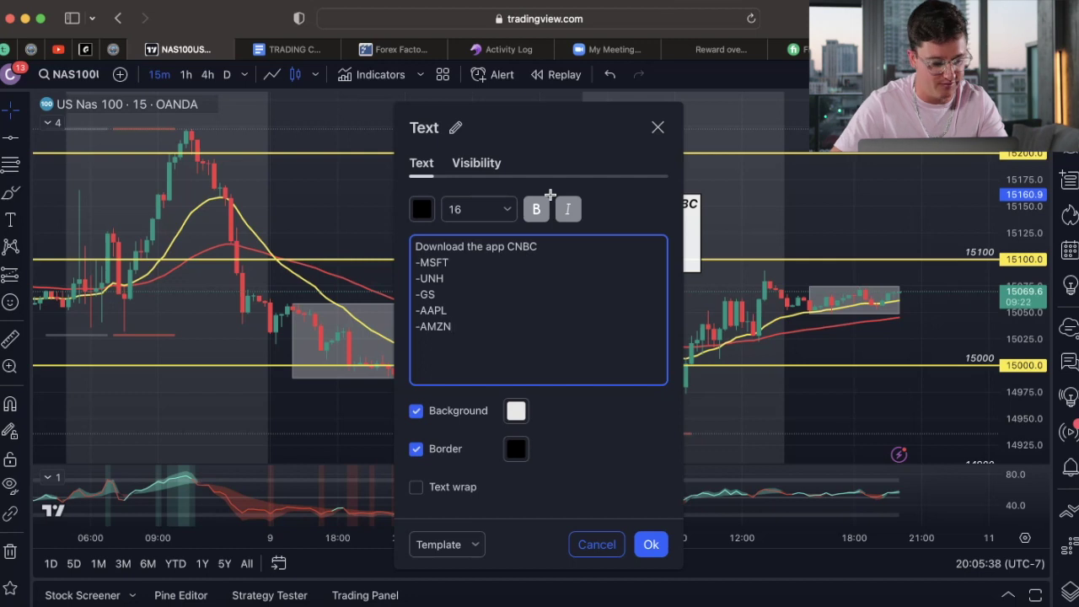
pyautogui.write('-META')
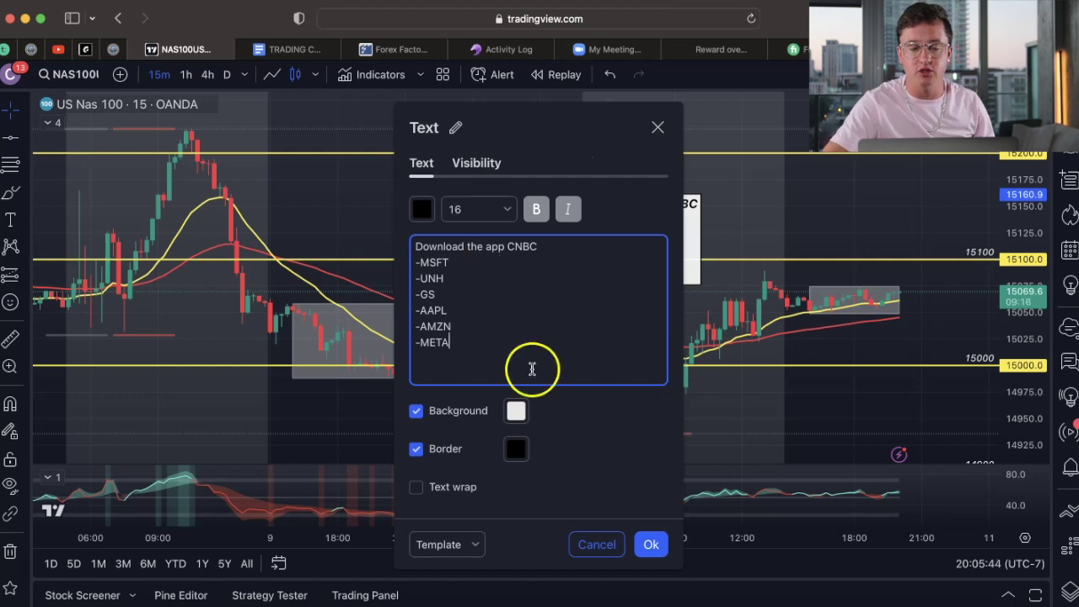
# Confirm the note and drag it up above the 15100 line
pyautogui.click(652, 544)
pyautogui.moveTo(645, 241); pyautogui.dragTo(462, 205)
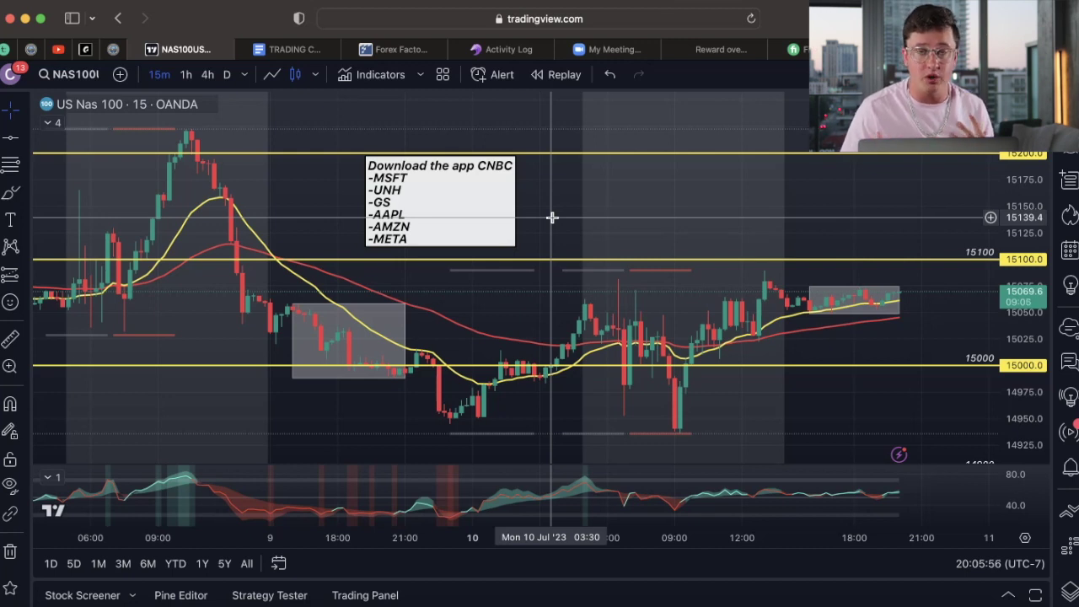
pyautogui.click(539, 244)
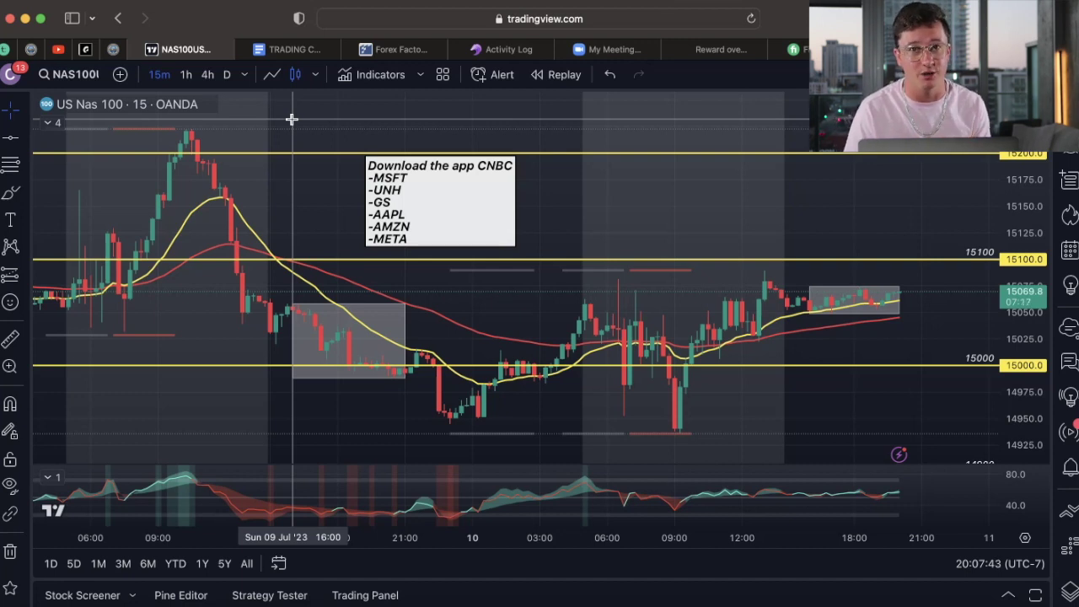
# Bring the chart back to the Friday 7 July session
pyautogui.click(578, 304)
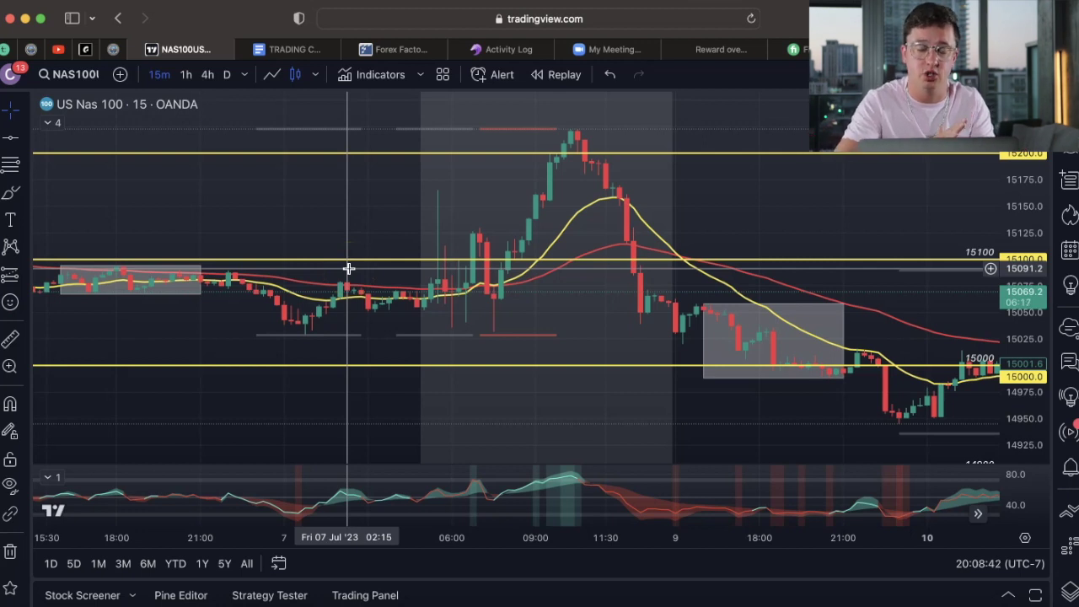
# Zoom in horizontally on the Friday 7 July candles around the 15100 level
pyautogui.scroll(-5, 349, 272)
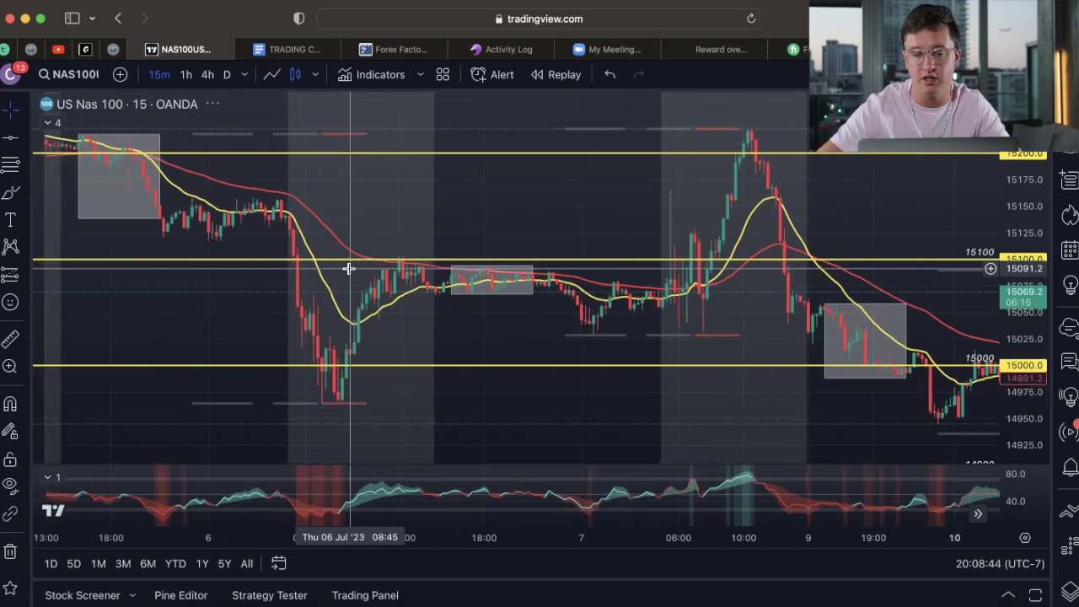
pyautogui.click(340, 341)
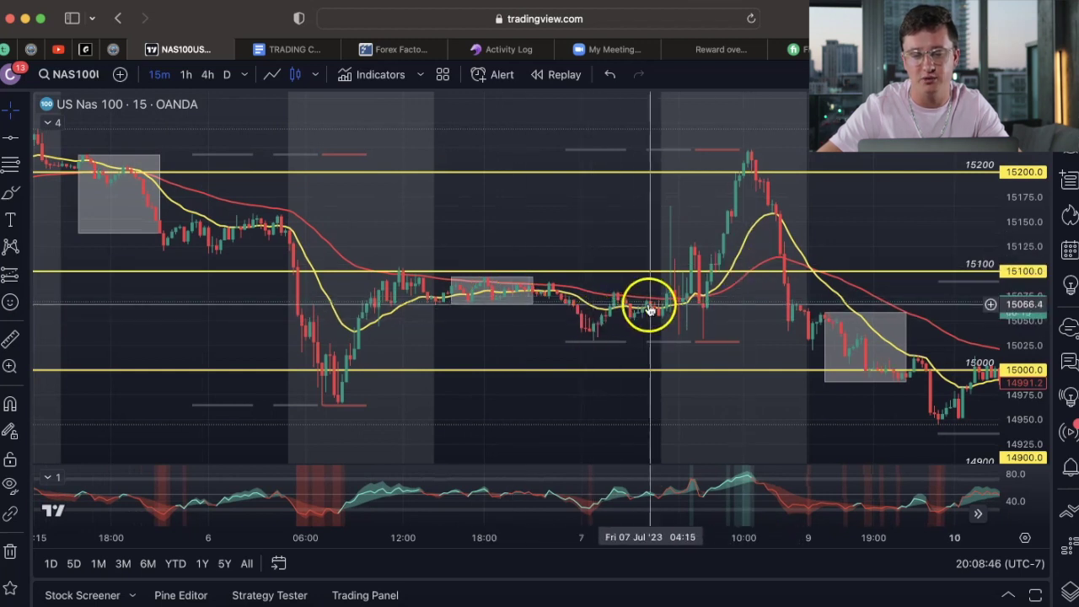
pyautogui.scroll(5, 393, 453)
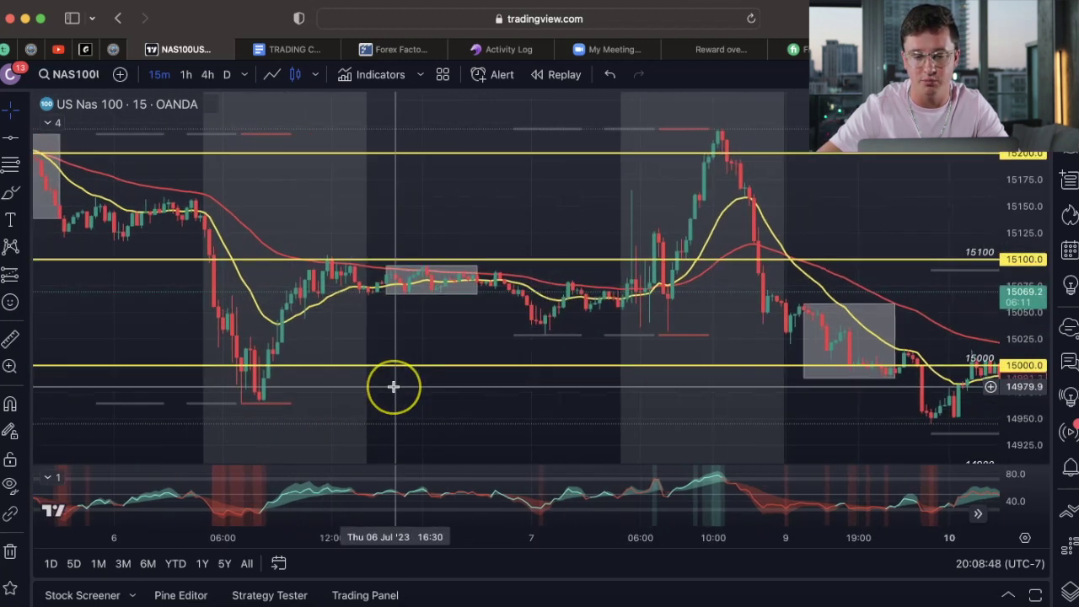
pyautogui.scroll(3, 393, 386)
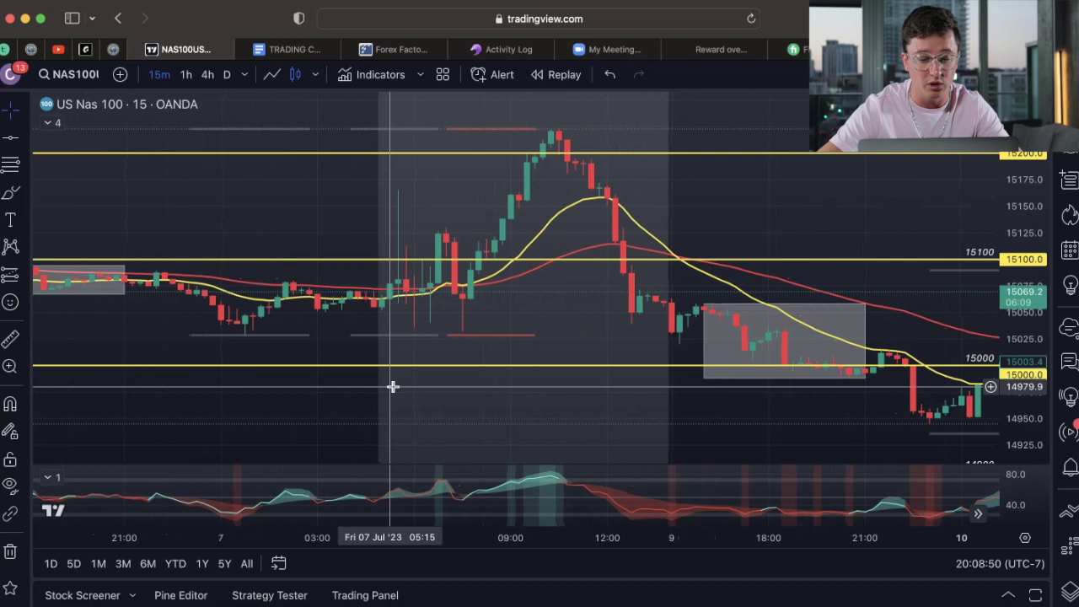
pyautogui.click(433, 289)
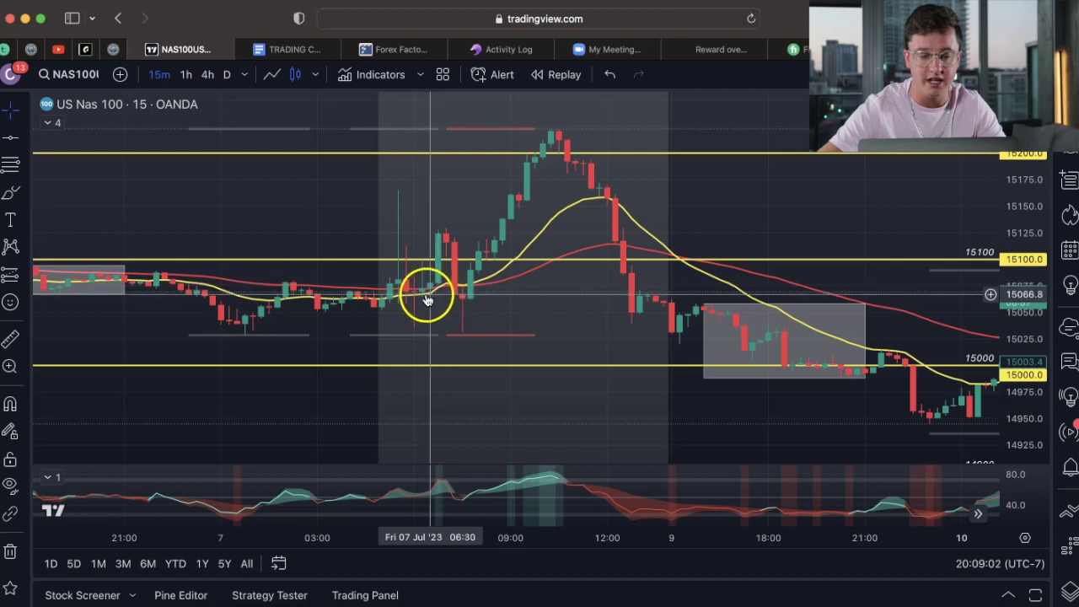
# Check Chart settings and the yellow EMA line, closing both without changes
pyautogui.doubleClick(429, 294)
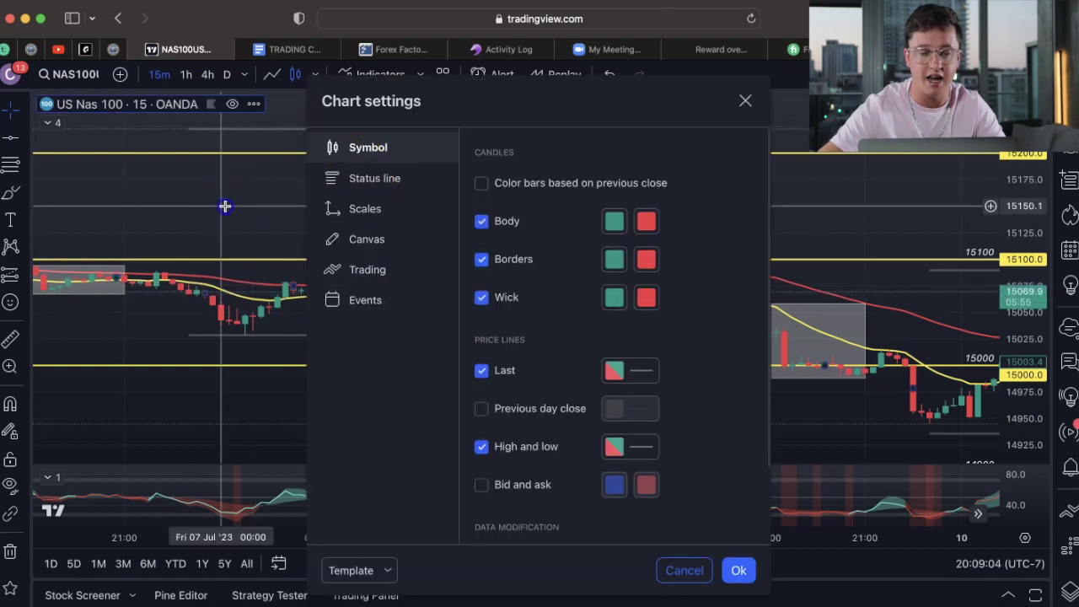
pyautogui.click(48, 123)
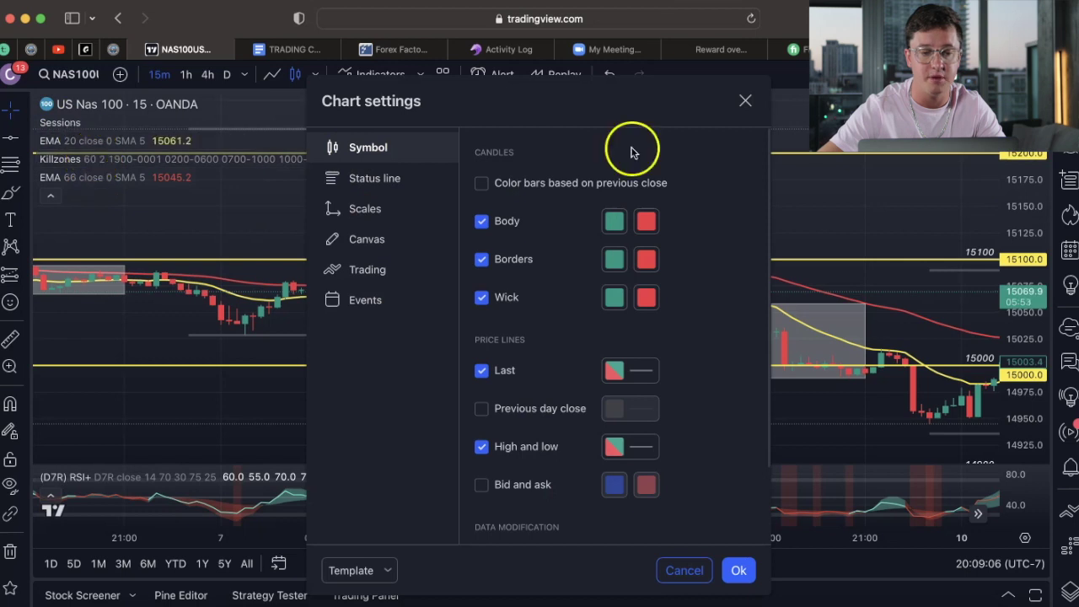
pyautogui.click(744, 101)
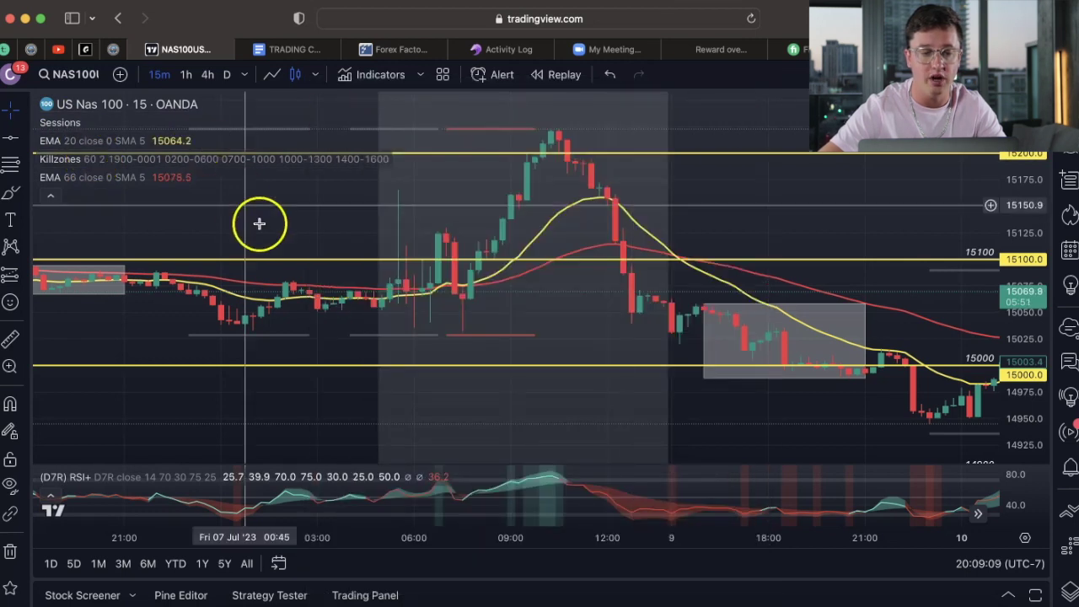
pyautogui.click(402, 291)
pyautogui.click(462, 337)
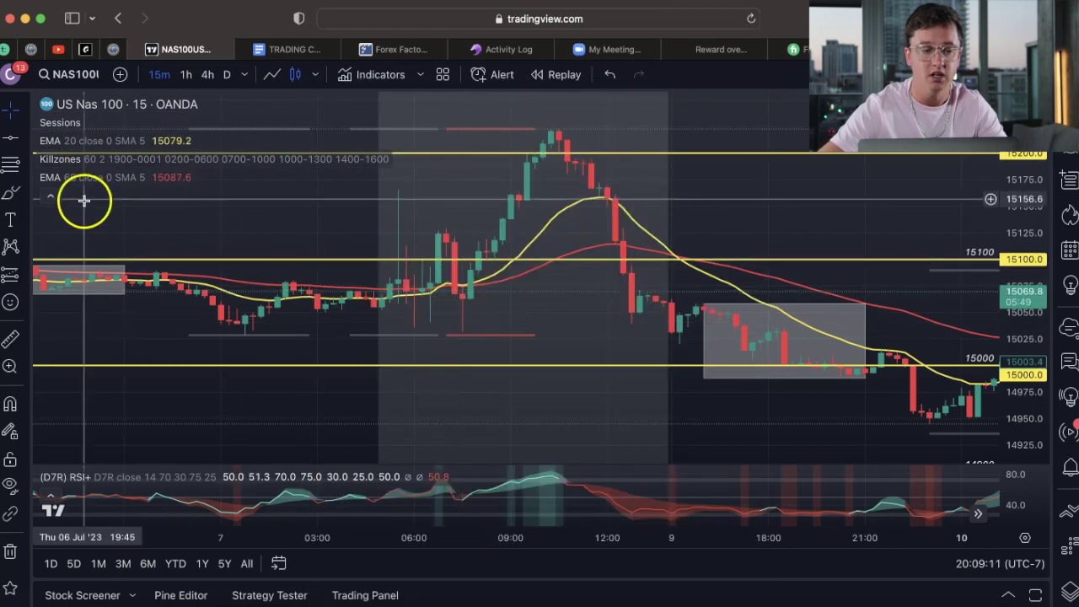
pyautogui.click(51, 198)
# Zoom closer on the 7 July morning break above 15100 toward 15200
pyautogui.scroll(2, 593, 329)
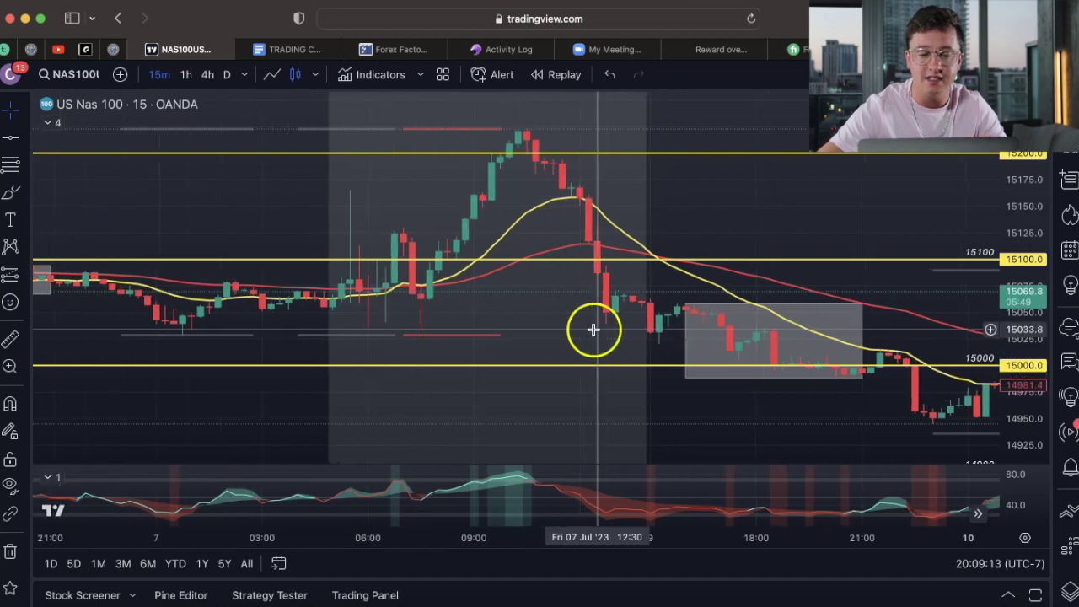
pyautogui.click(386, 295)
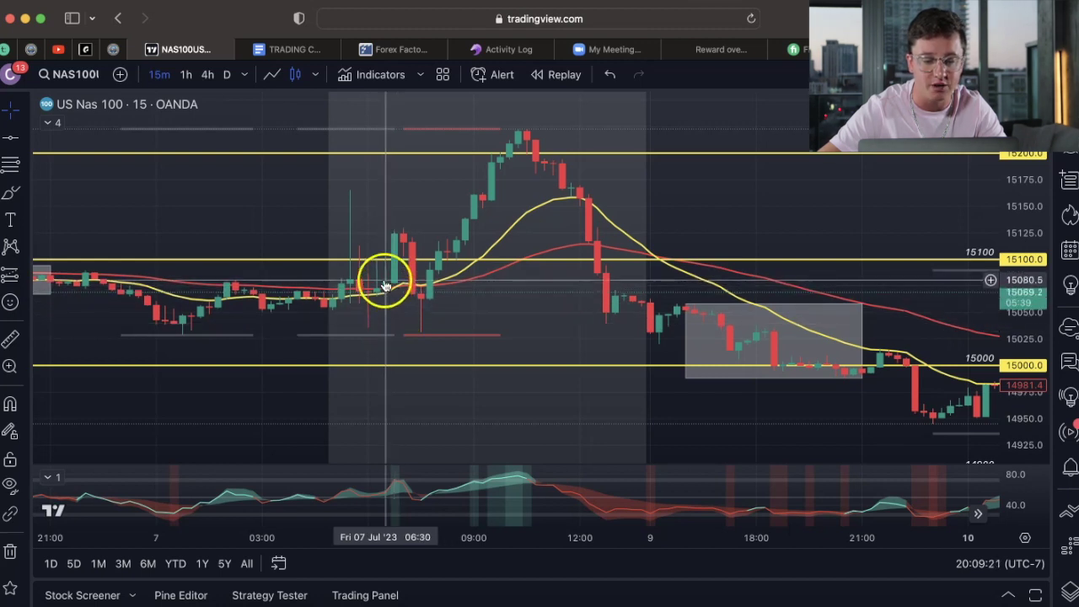
pyautogui.click(349, 387)
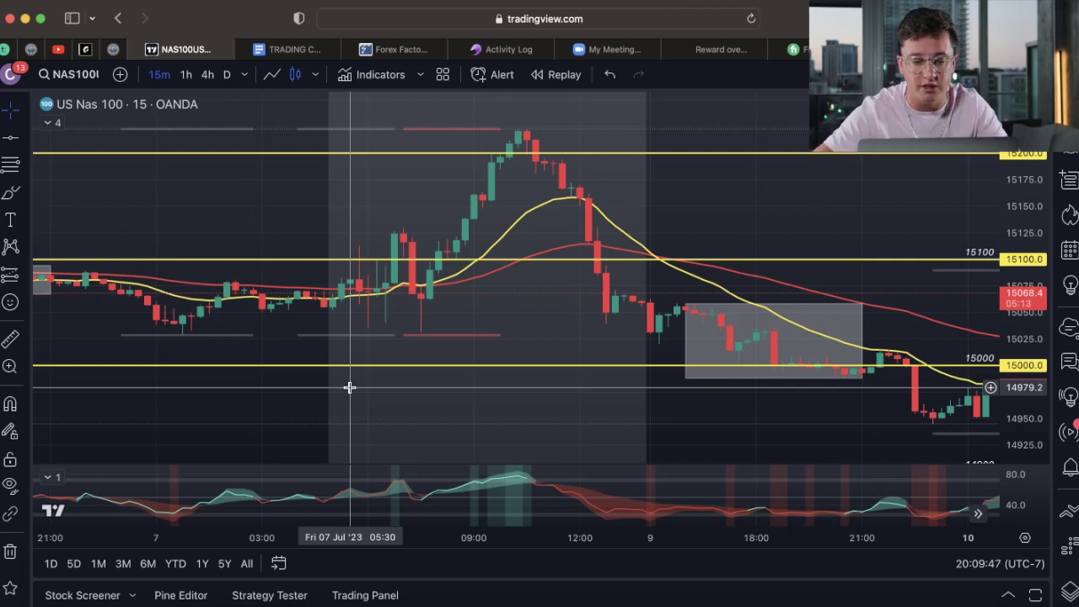
pyautogui.click(385, 306)
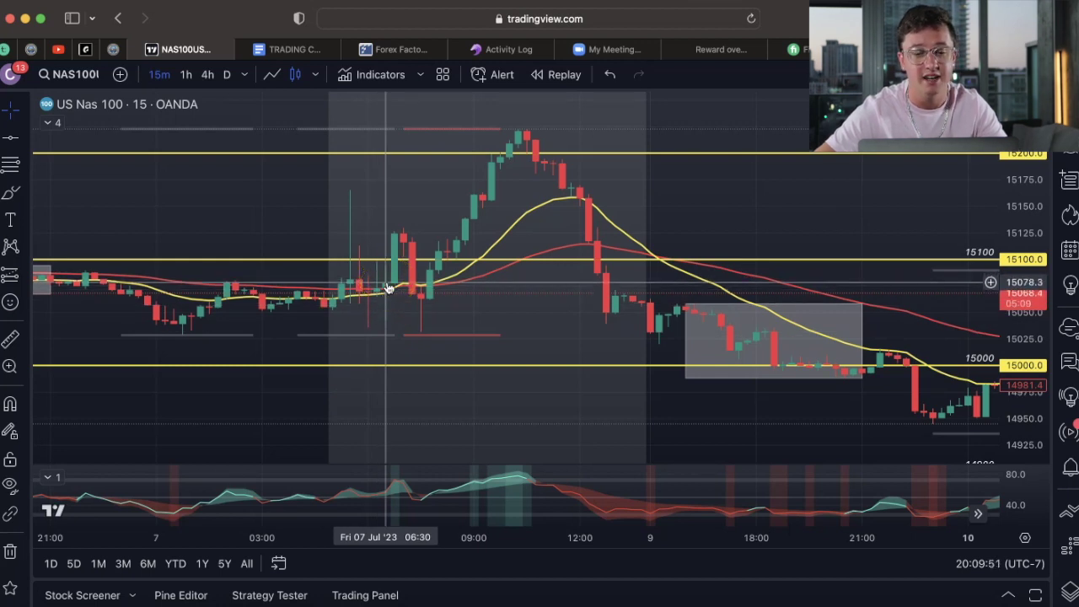
pyautogui.click(401, 312)
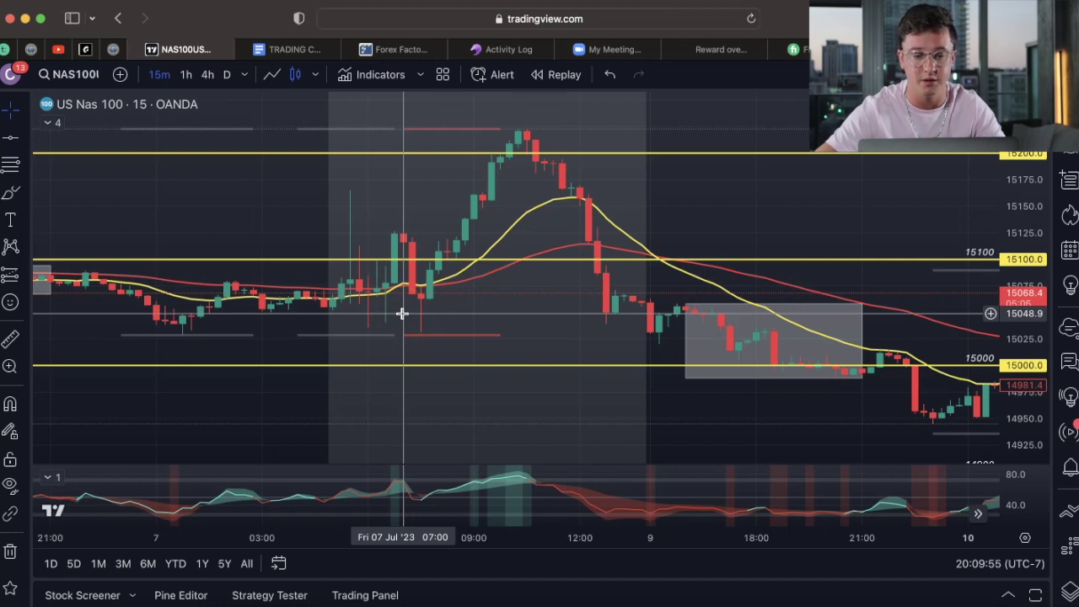
# Pan back from 7 July to the 28 June session where price lifts off 14900
pyautogui.hscroll(-10, 402, 313)
pyautogui.hscroll(-5, 402, 314)
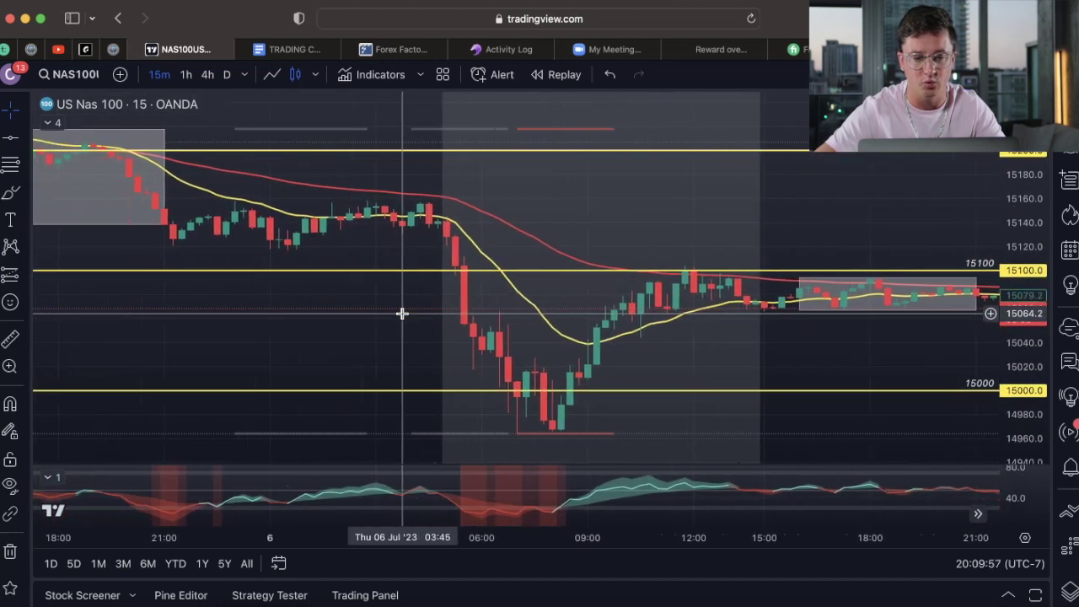
pyautogui.click(455, 238)
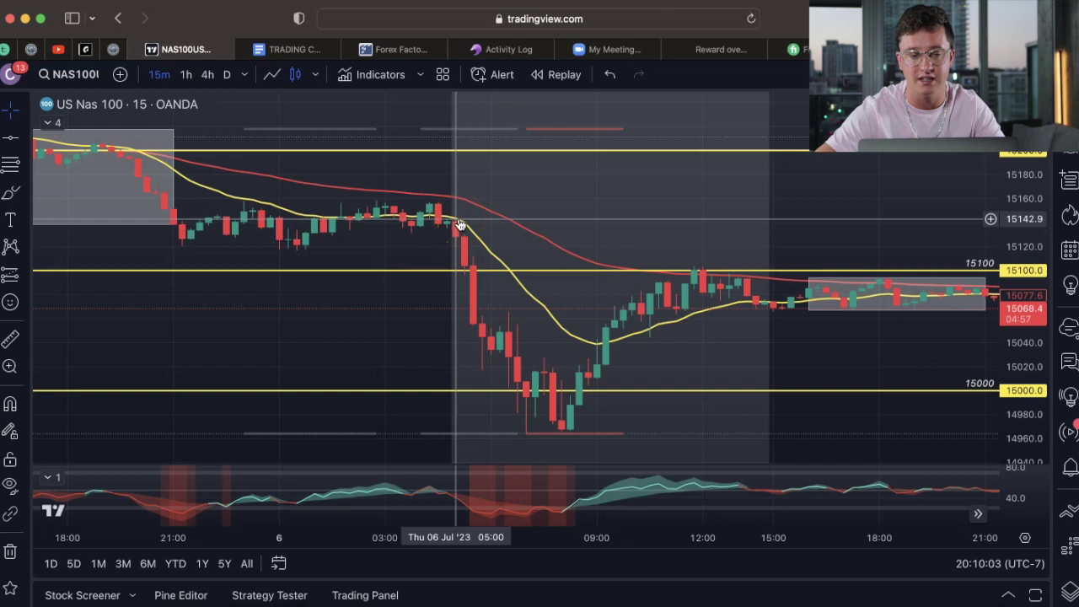
pyautogui.hscroll(-10, 460, 225)
pyautogui.hscroll(-20, 459, 225)
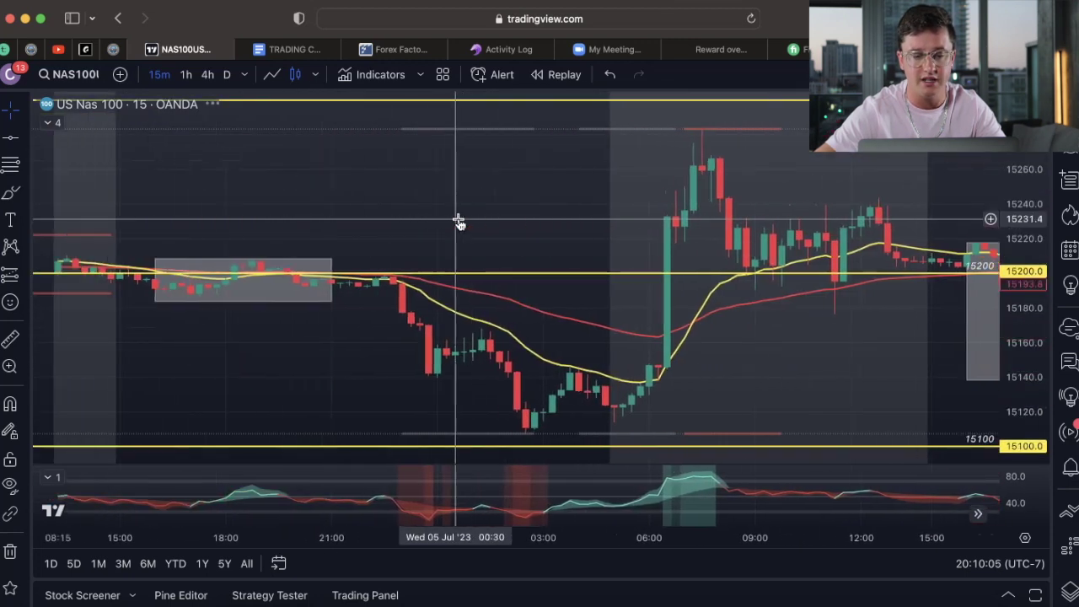
pyautogui.hscroll(-20, 459, 224)
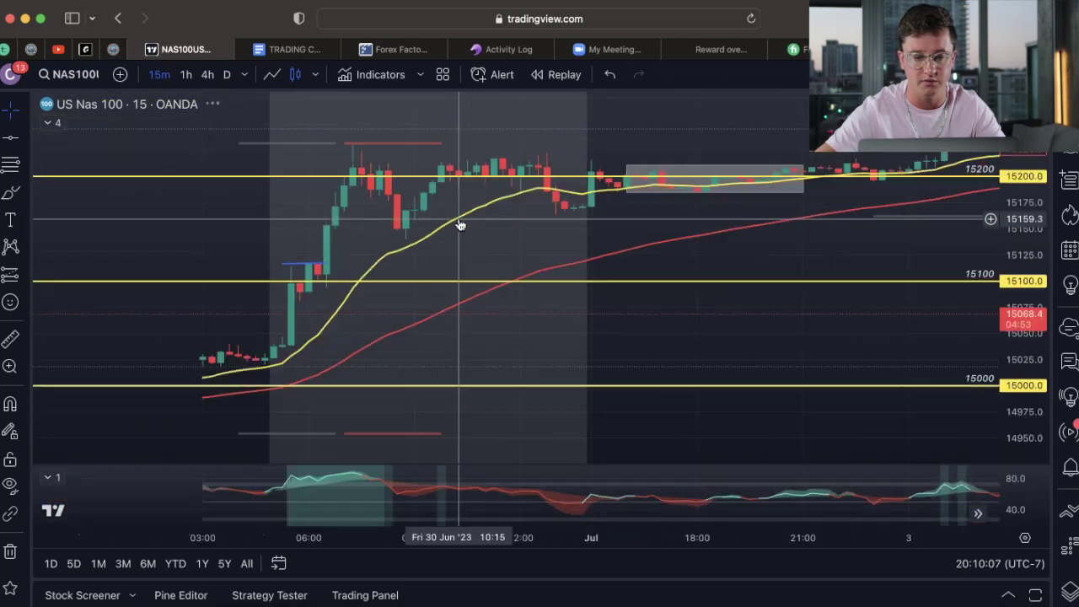
pyautogui.hscroll(-15, 459, 221)
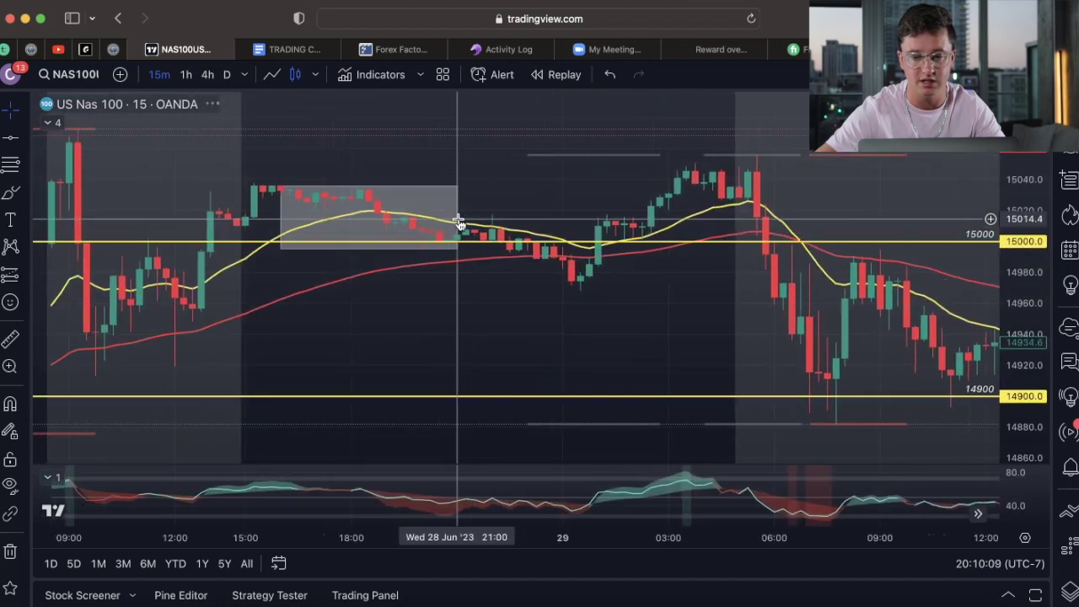
pyautogui.moveTo(537, 330); pyautogui.dragTo(544, 372)
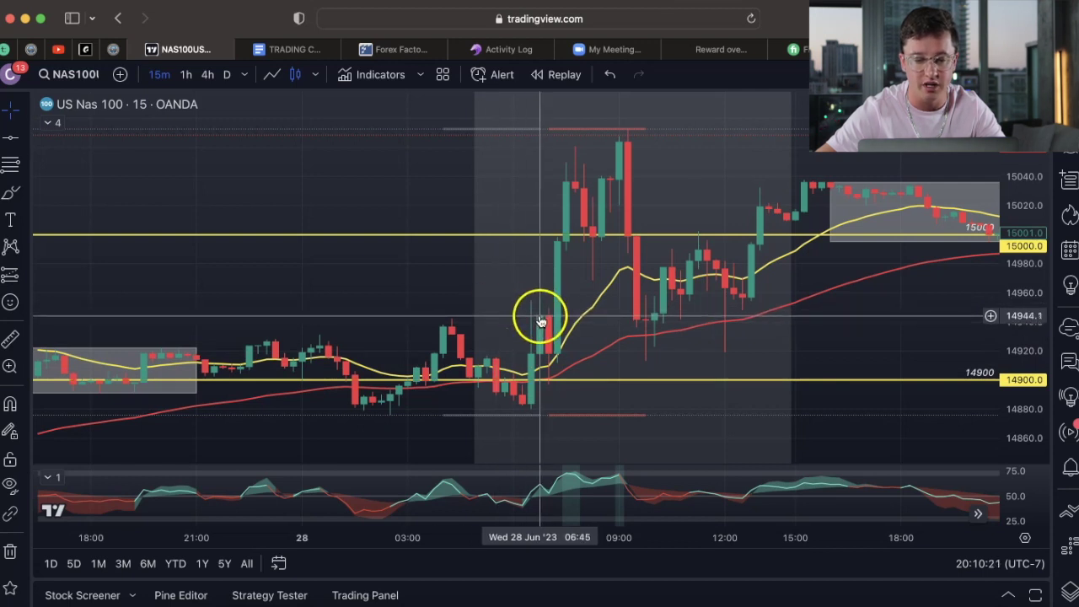
pyautogui.click(549, 362)
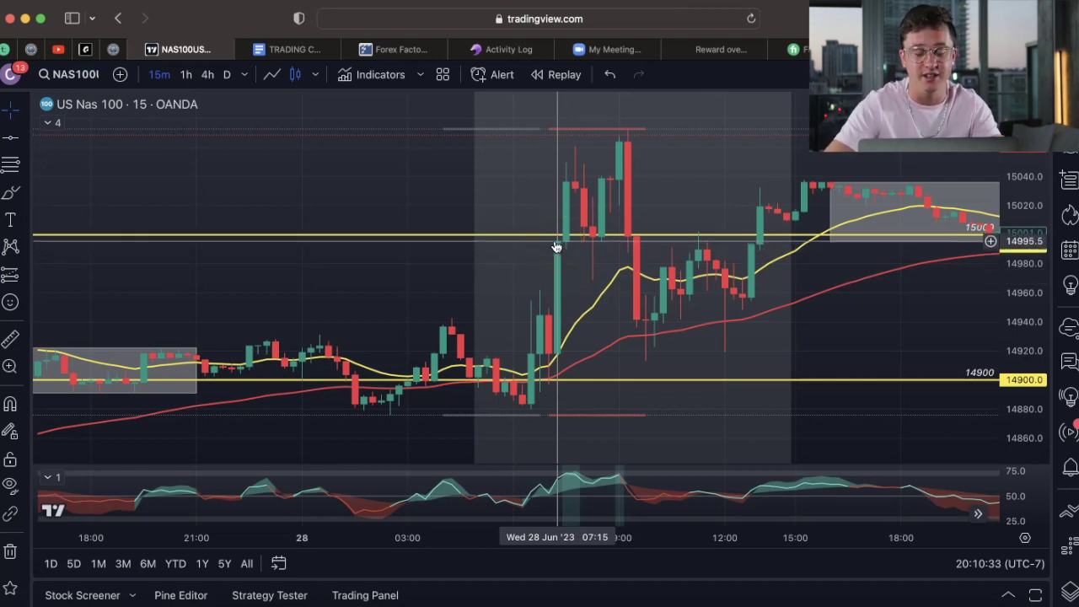
# Reset the chart view from the chart's right-click menu
pyautogui.rightClick(506, 247)
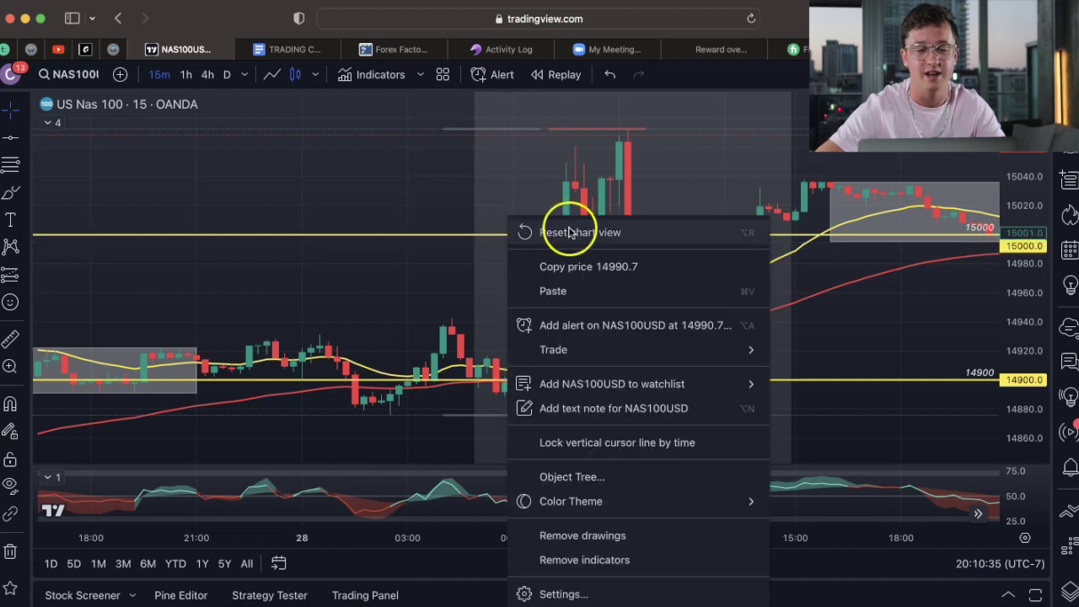
pyautogui.click(569, 232)
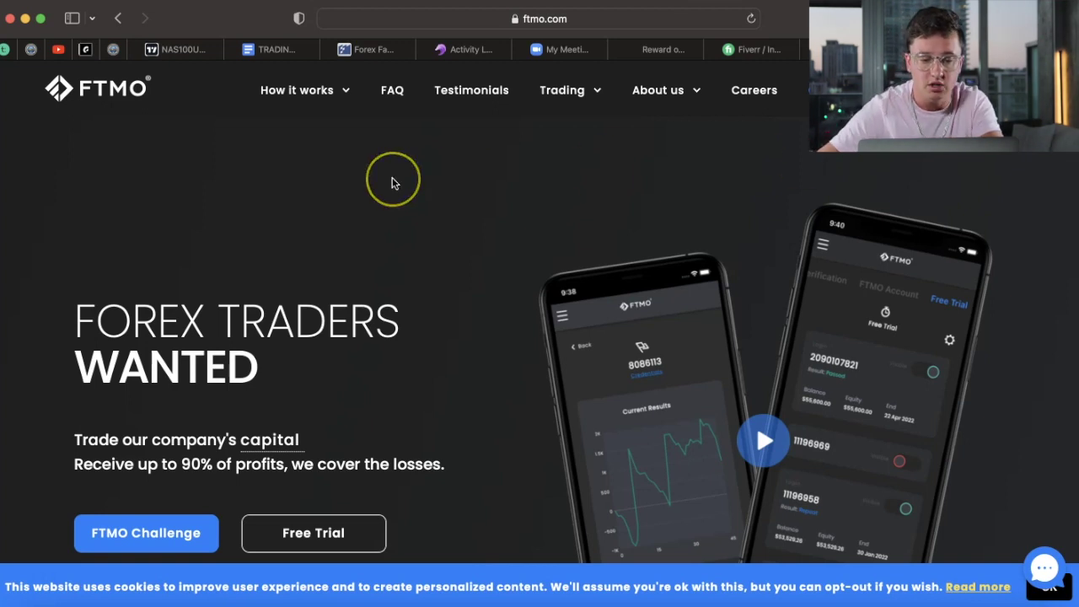
# Scroll down to the pricing table and select the $100,000 account balance
pyautogui.scroll(-3, 393, 181)
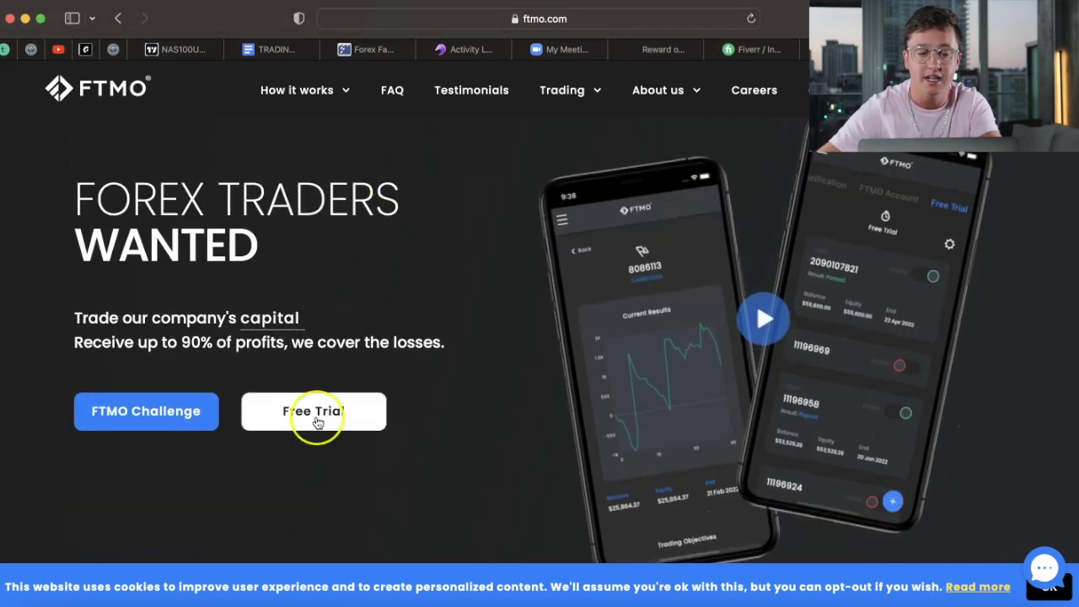
pyautogui.scroll(-20, 430, 403)
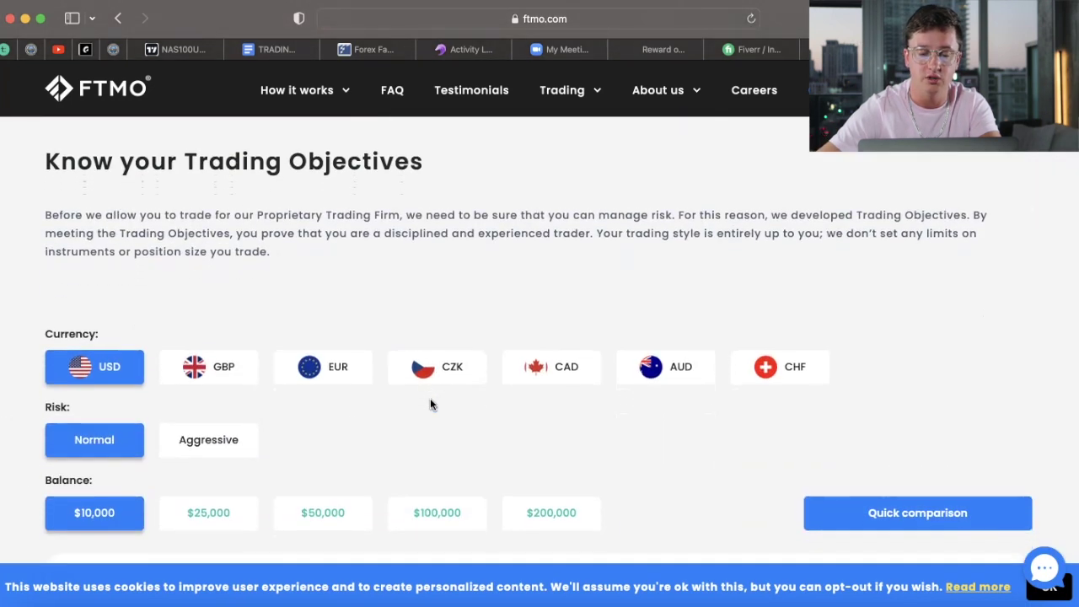
pyautogui.scroll(-7, 430, 405)
pyautogui.scroll(-2, 430, 405)
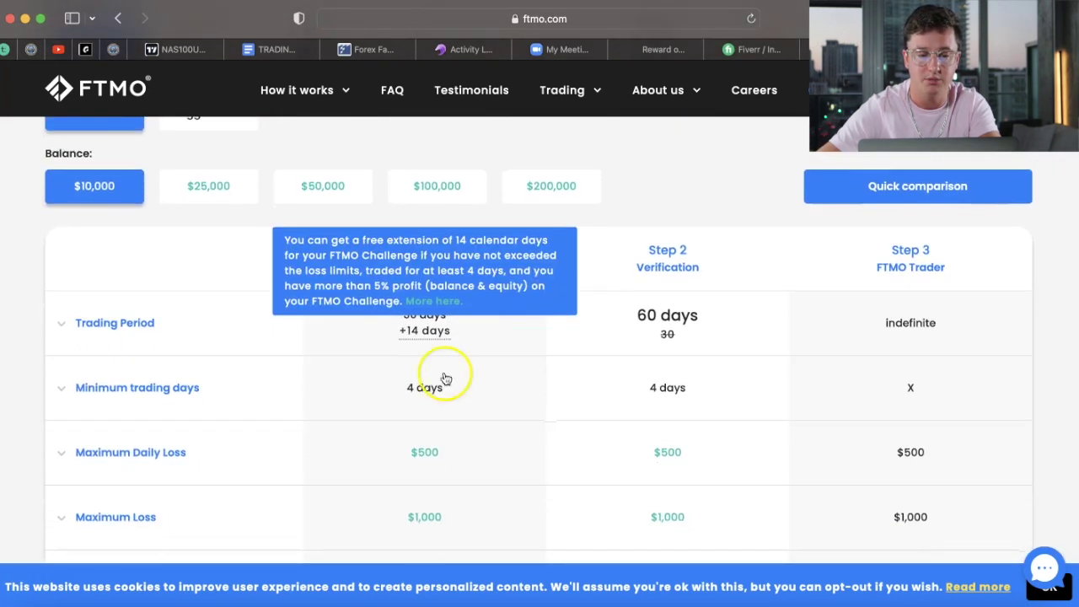
pyautogui.click(454, 185)
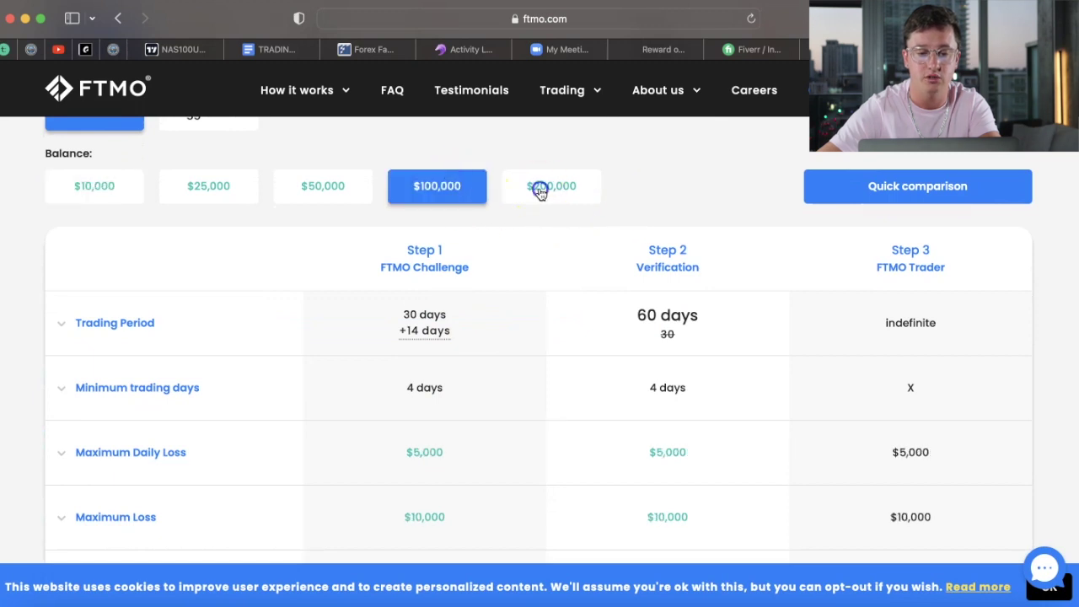
# Compare the $200,000 limits, then return to $100,000 and review the objectives table
pyautogui.click(540, 187)
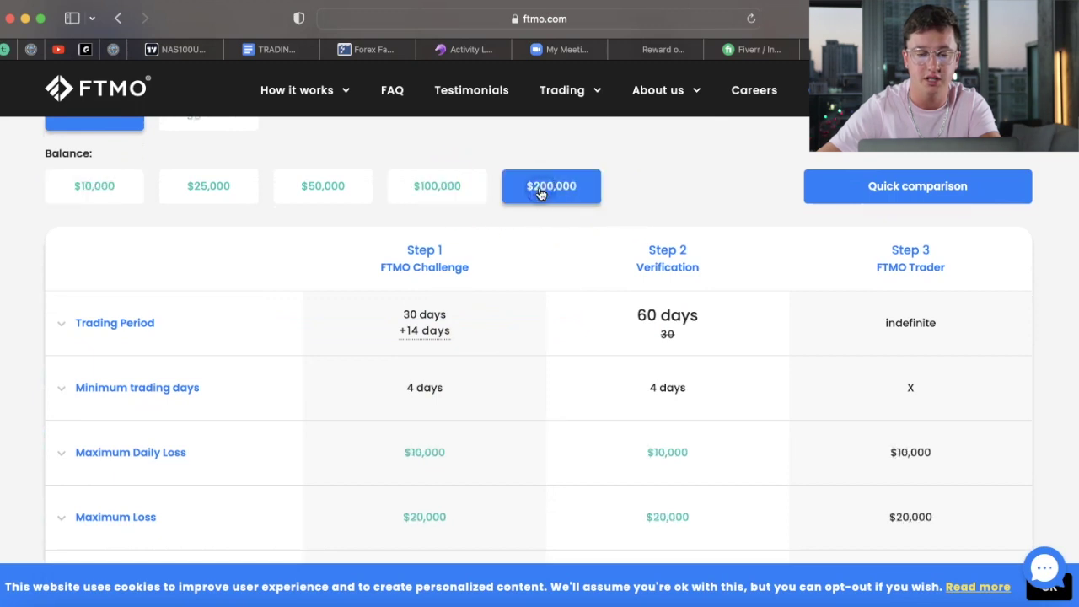
pyautogui.click(460, 184)
pyautogui.scroll(-4, 441, 414)
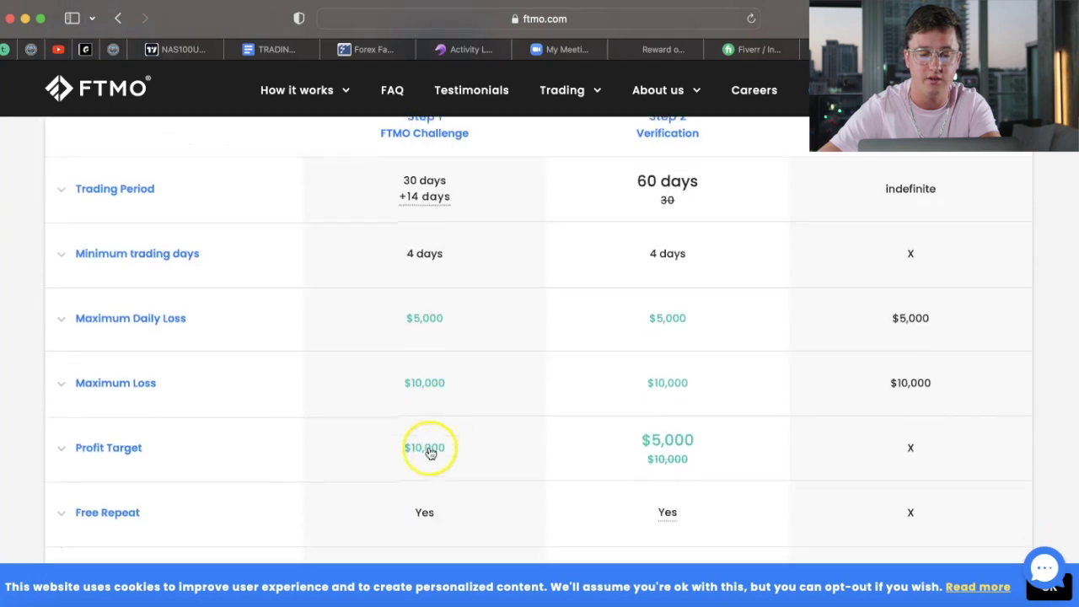
pyautogui.scroll(6, 441, 451)
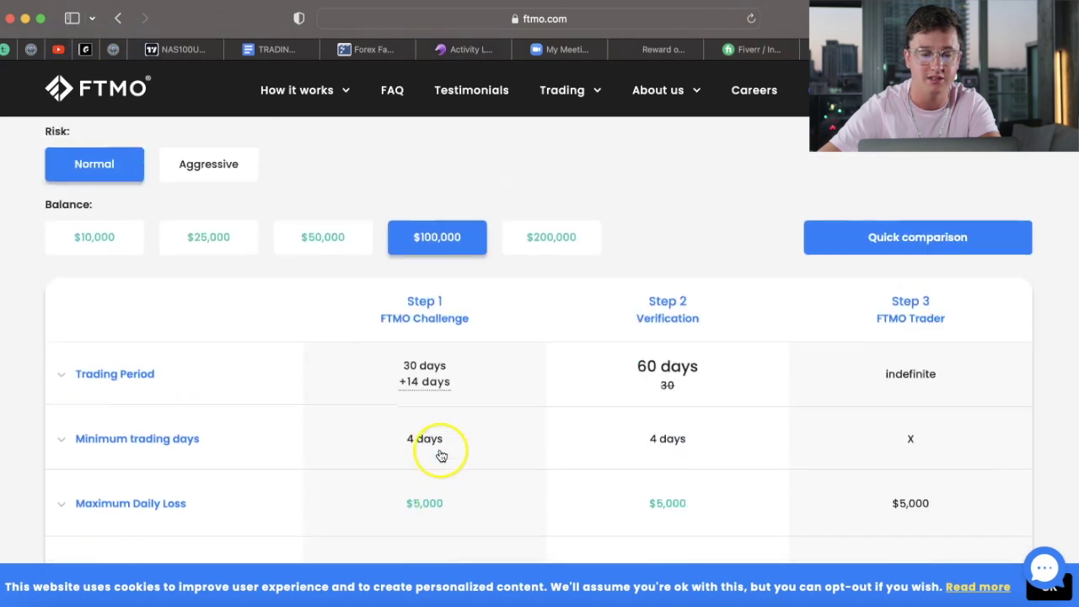
# On the NAS100 chart, start a text note with the first line 'FTMO Account'
pyautogui.click(168, 49)
pyautogui.click(667, 197)
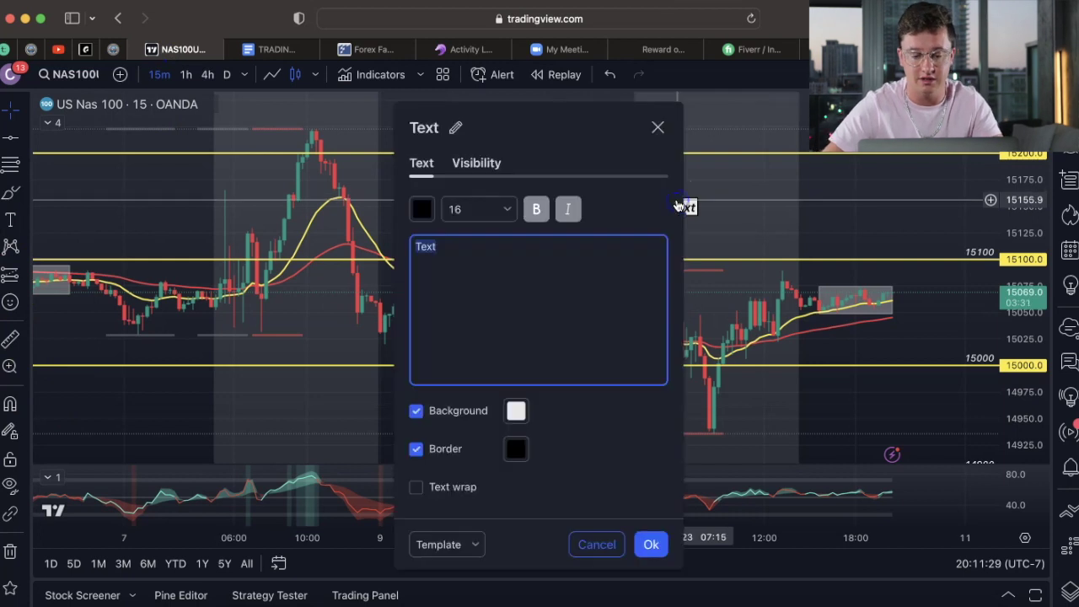
pyautogui.write('Ftmo')
pyautogui.press('BackSpace')
pyautogui.press('BackSpace')
pyautogui.press('BackSpace')
pyautogui.press('BackSpace')
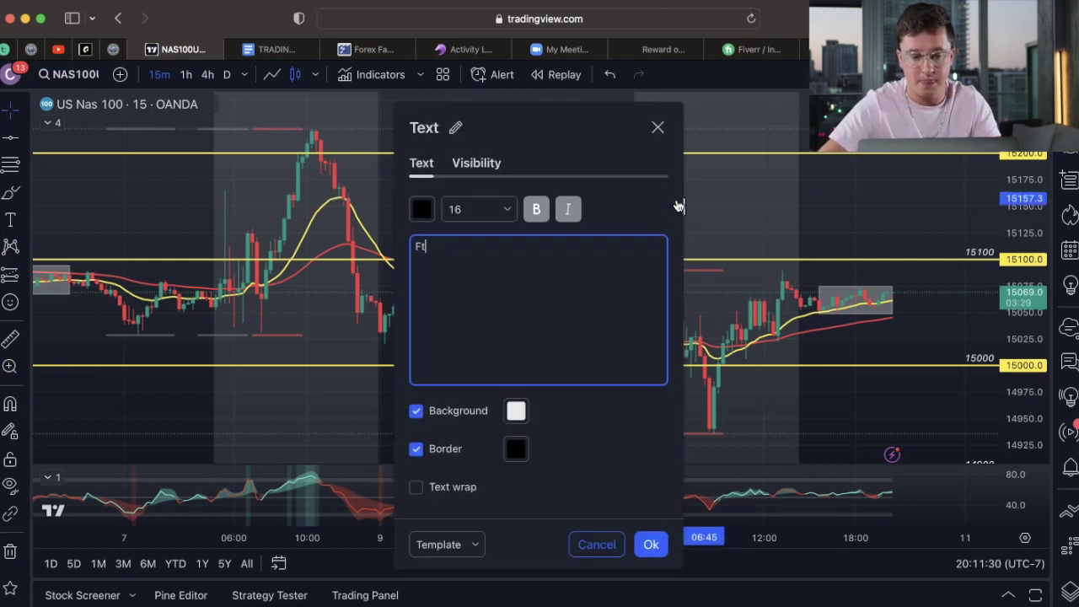
pyautogui.write('FTMO ')
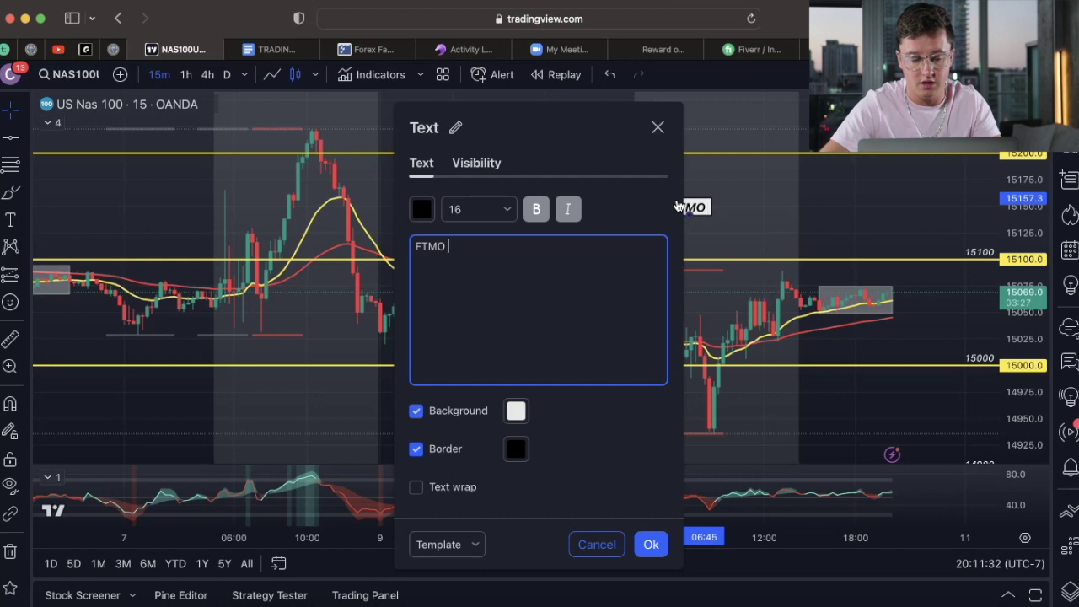
pyautogui.write('a')
pyautogui.press('BackSpace')
pyautogui.write('A')
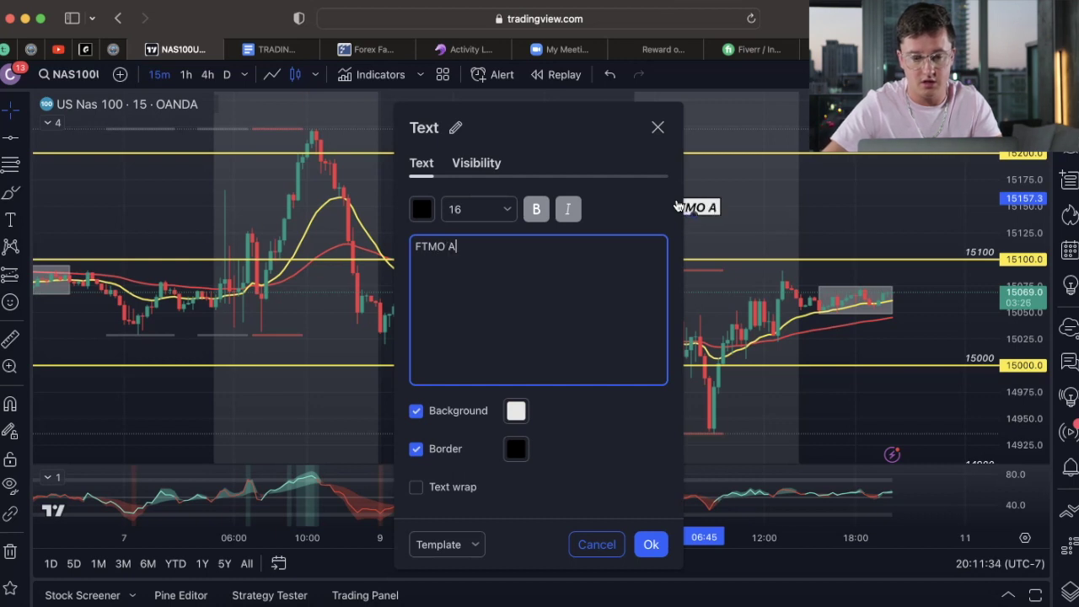
pyautogui.write('ccount t')
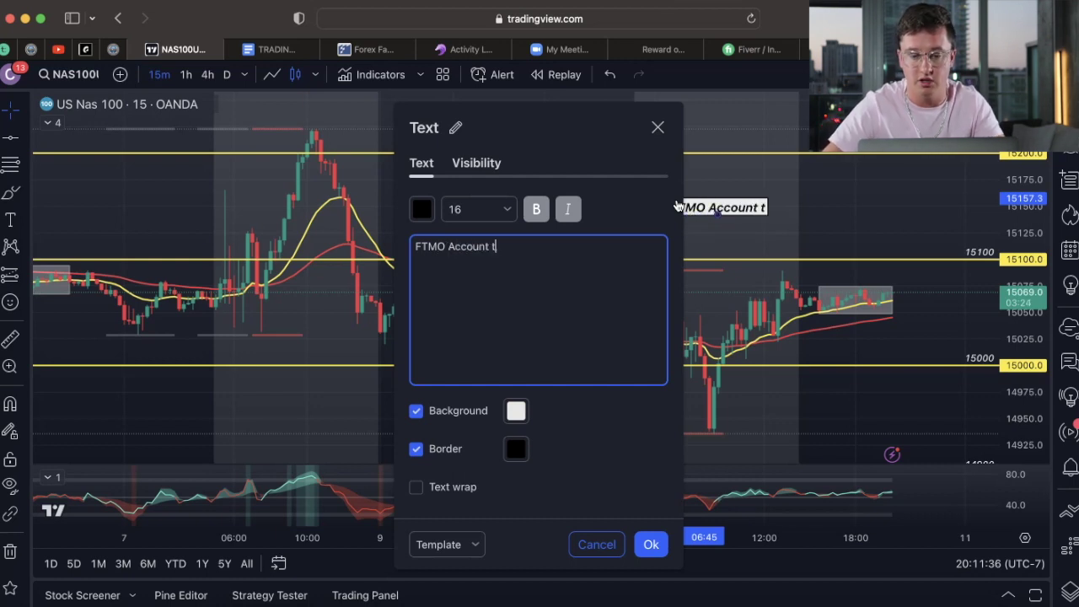
pyautogui.press('BackSpace')
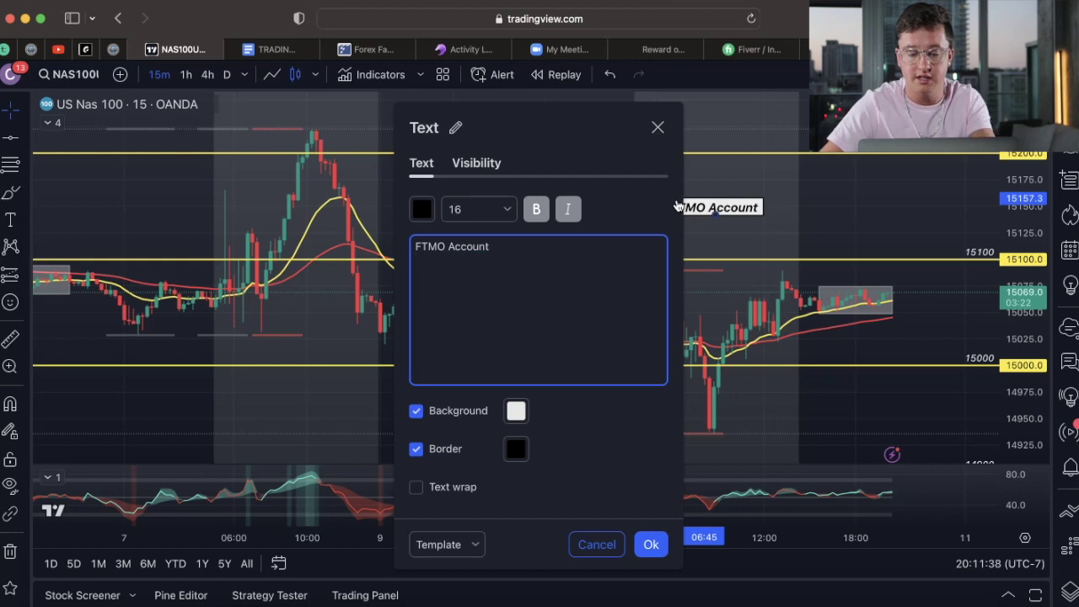
pyautogui.press('Return')
# Add lines '-$100,000 - 20.00 lot aim for 1000 pips.' and '-5 solid trades.', then confirm
pyautogui.write('-$1000,')
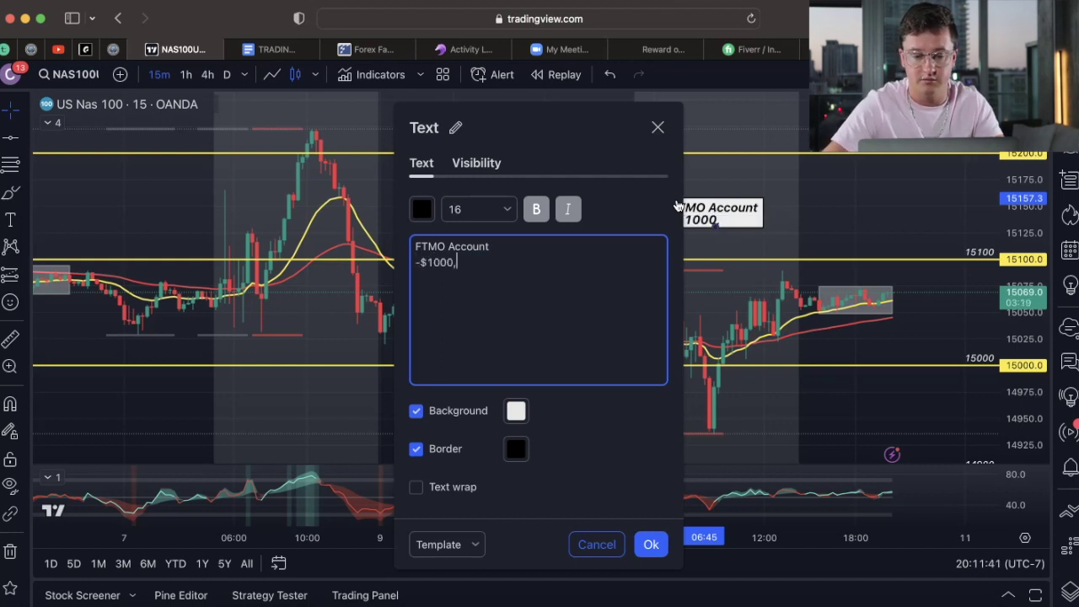
pyautogui.press('BackSpace')
pyautogui.write(',00')
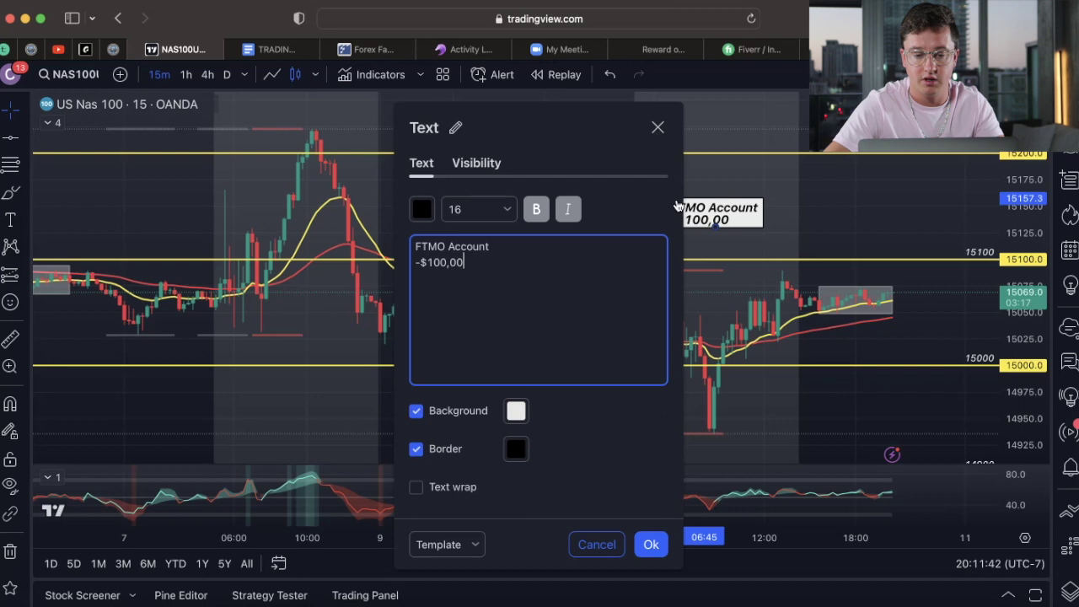
pyautogui.write('0 -')
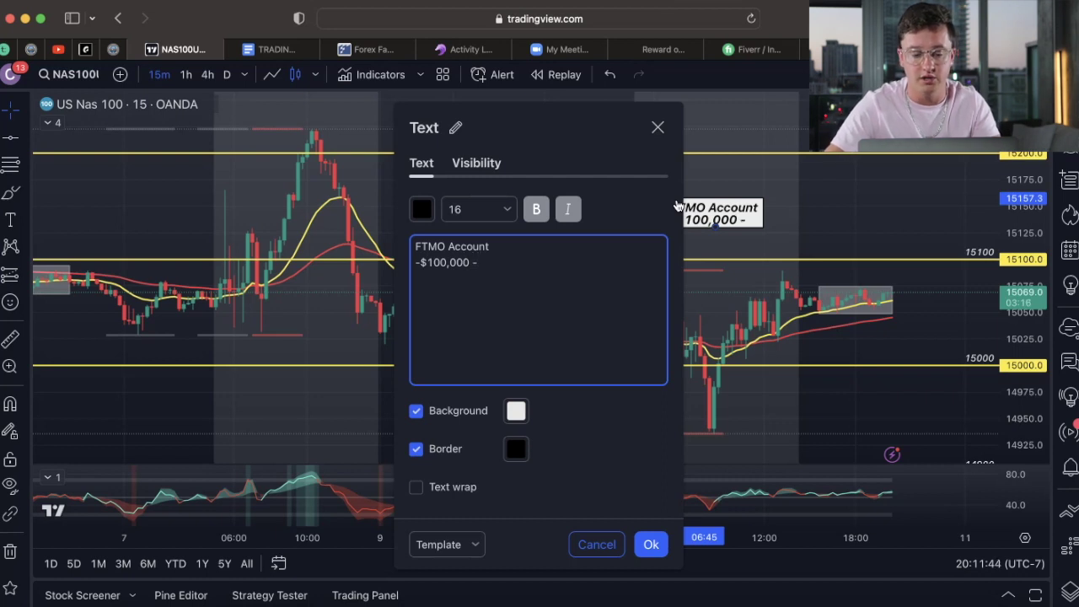
pyautogui.write(' 20.00 lot')
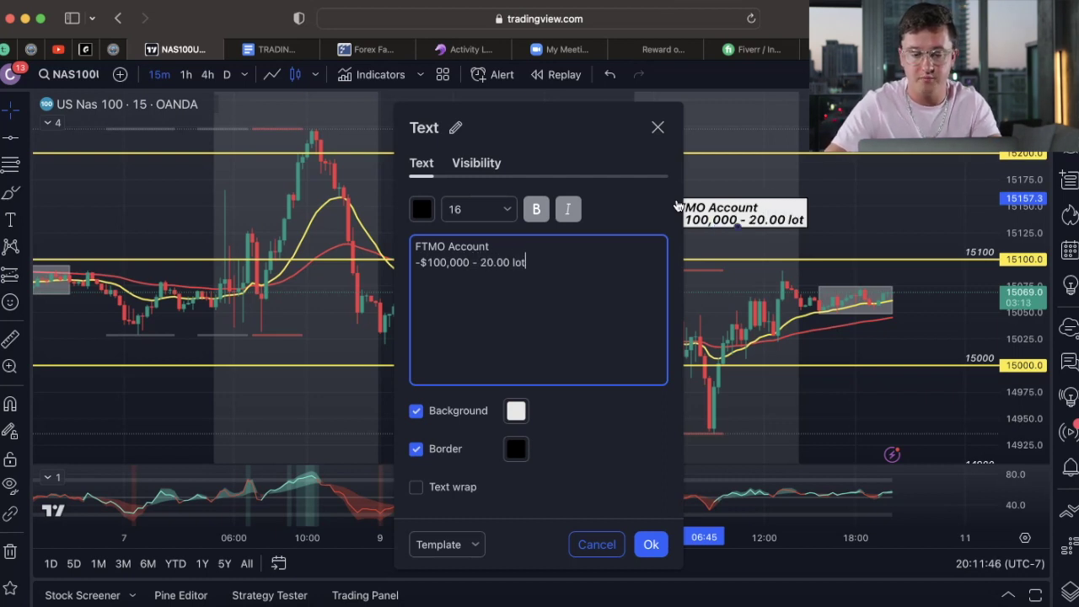
pyautogui.write(' aim for ')
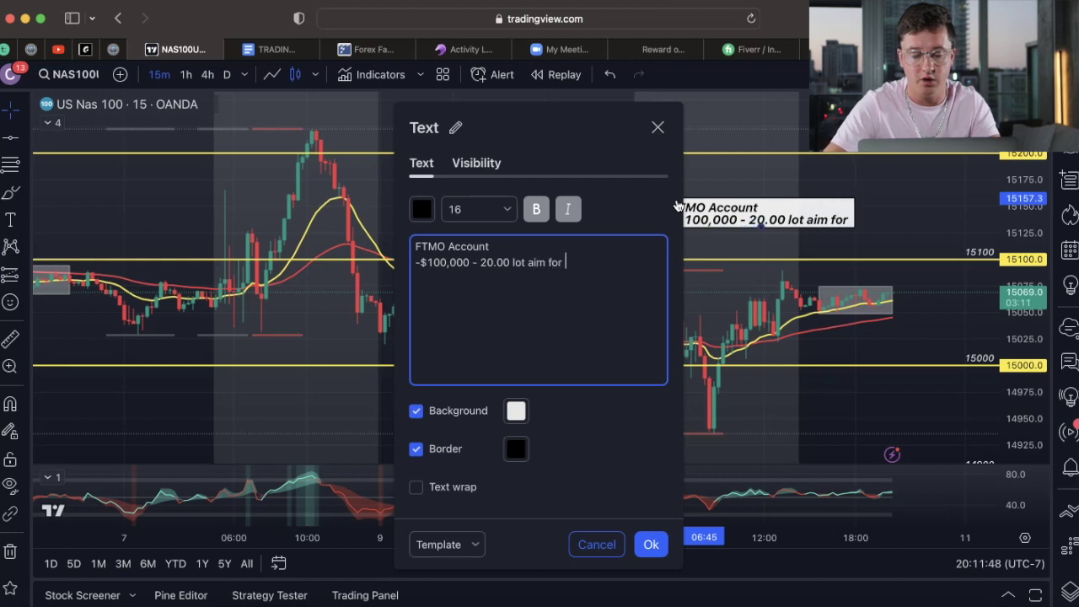
pyautogui.write('1000 pips.')
pyautogui.press('Return')
pyautogui.write('-5 solid trades.')
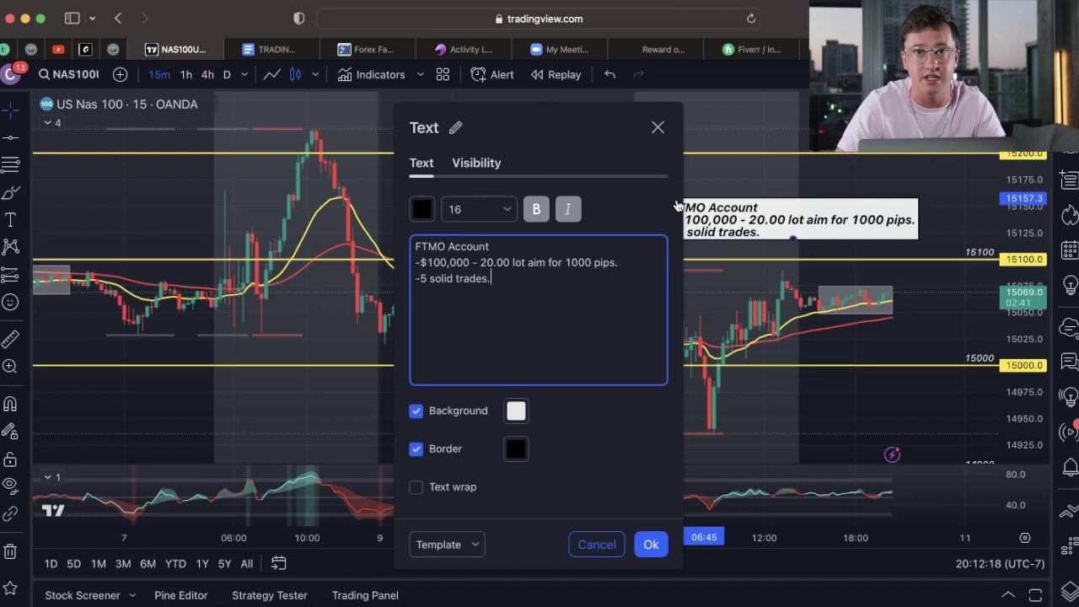
pyautogui.click(761, 150)
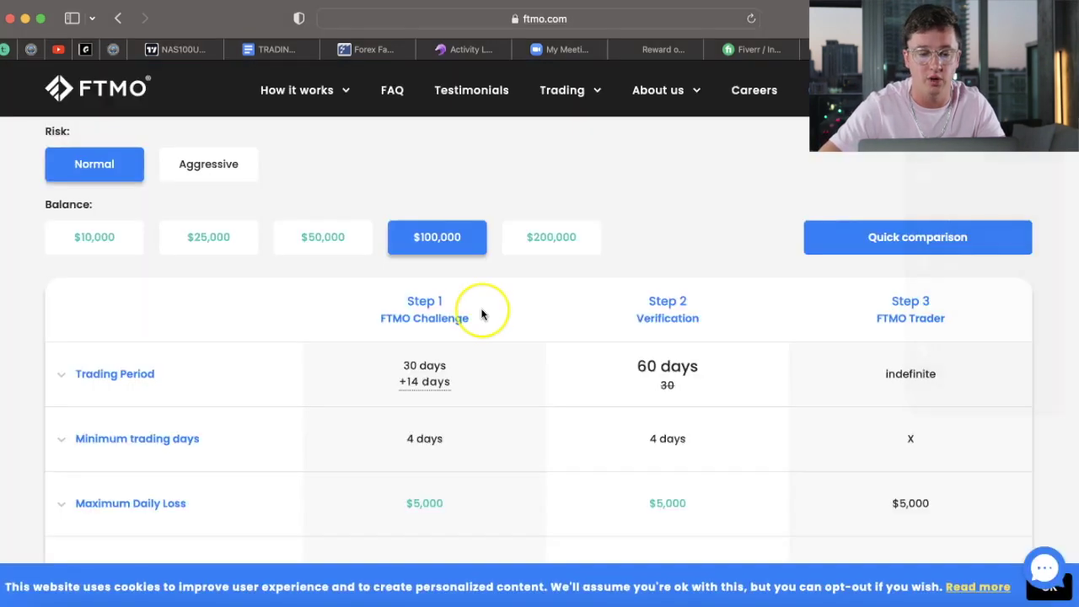
pyautogui.scroll(-2, 480, 310)
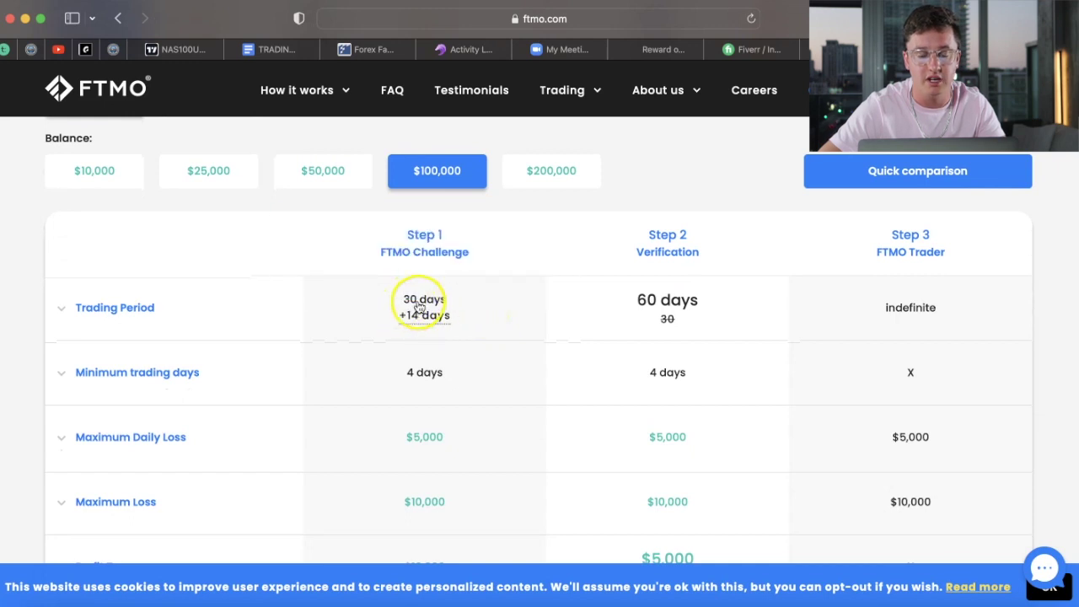
pyautogui.moveTo(416, 315)
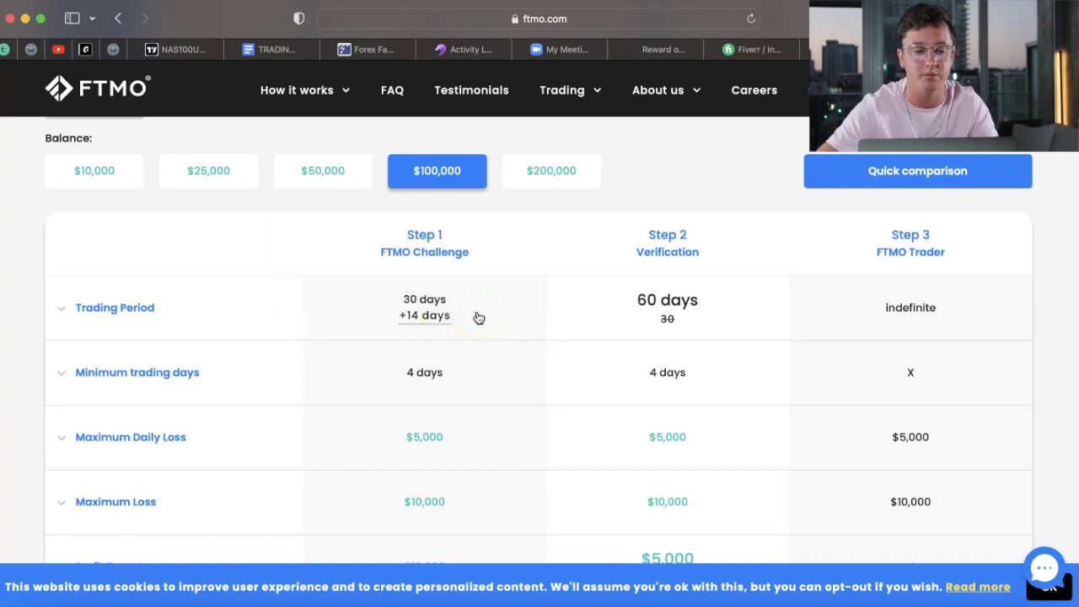
pyautogui.scroll(-1, 516, 330)
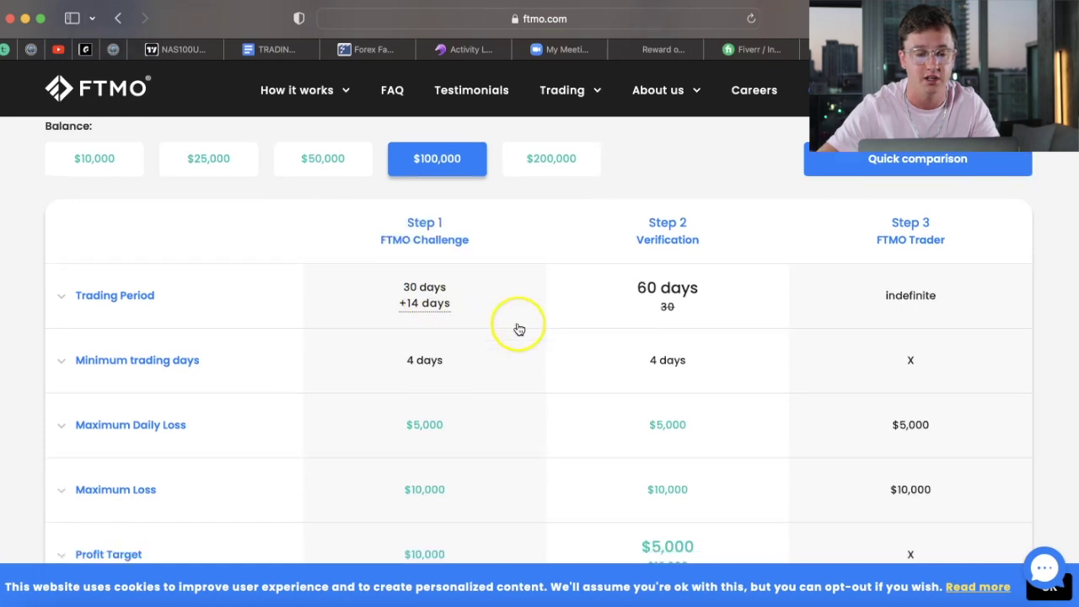
pyautogui.scroll(-3, 519, 329)
pyautogui.moveTo(405, 291); pyautogui.dragTo(456, 299)
pyautogui.click(456, 300)
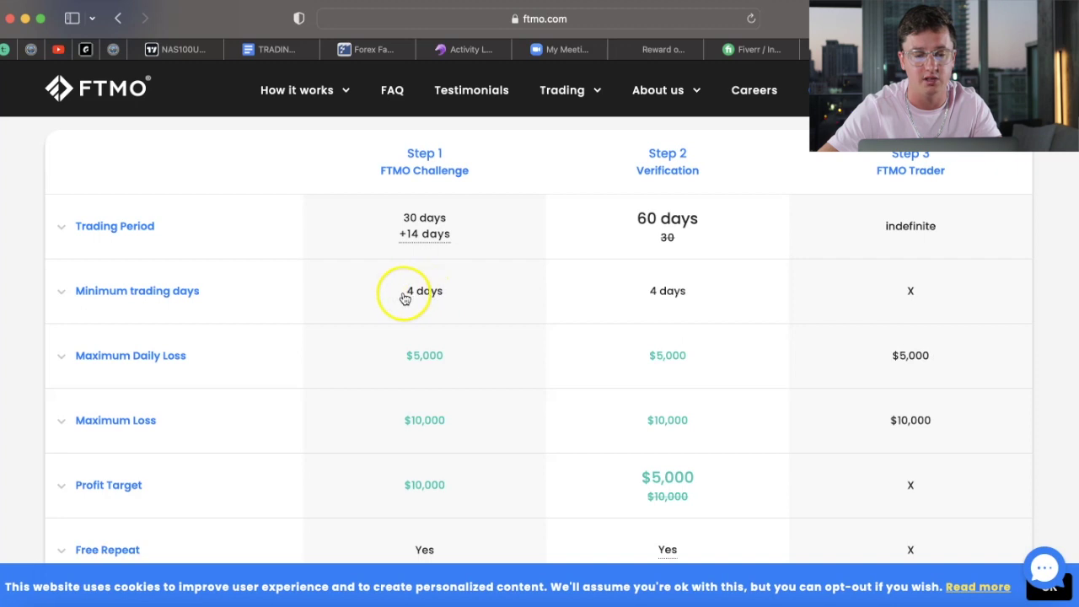
pyautogui.click(426, 294)
pyautogui.scroll(-1, 477, 295)
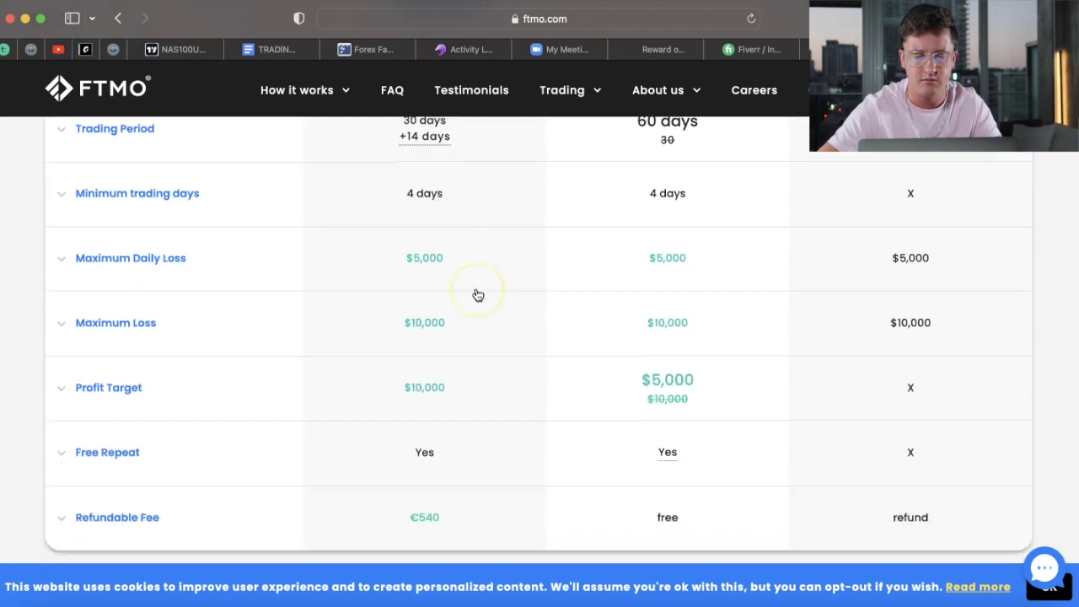
pyautogui.scroll(3, 477, 294)
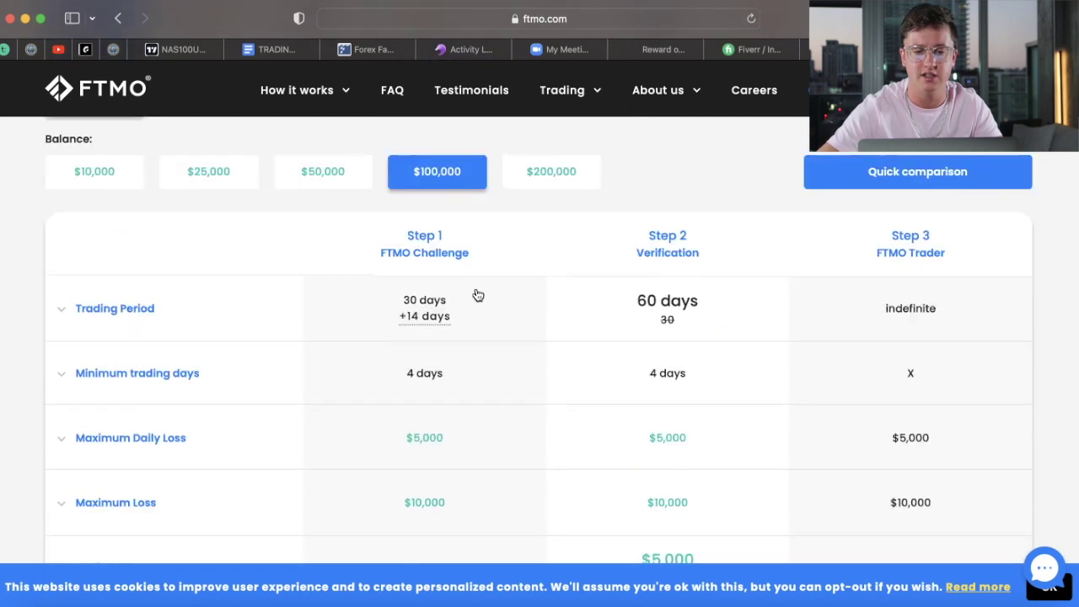